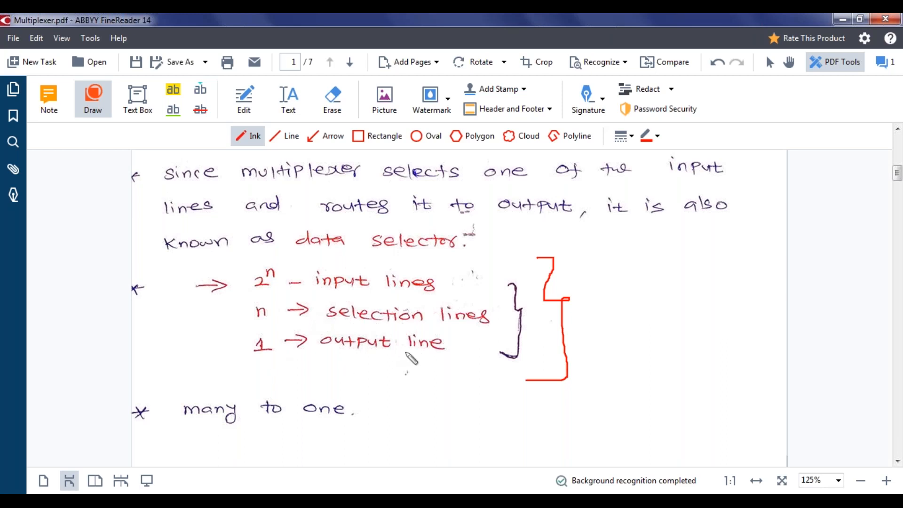
Underline 'many to one' in red ink and draw small ticks above 'many' and 'one'
scroll(410, 359, "down", 3)
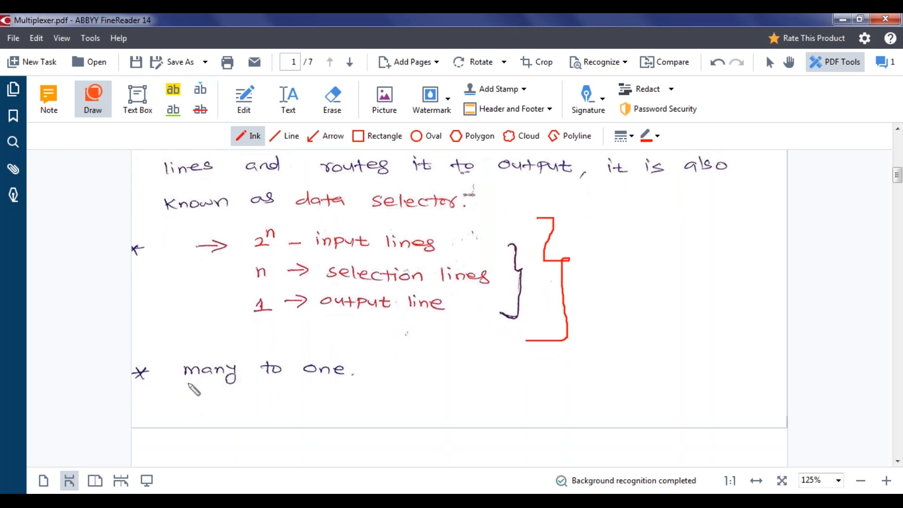
left_click_drag(175, 382, 360, 373)
left_click_drag(215, 334, 239, 320)
left_click_drag(319, 338, 337, 323)
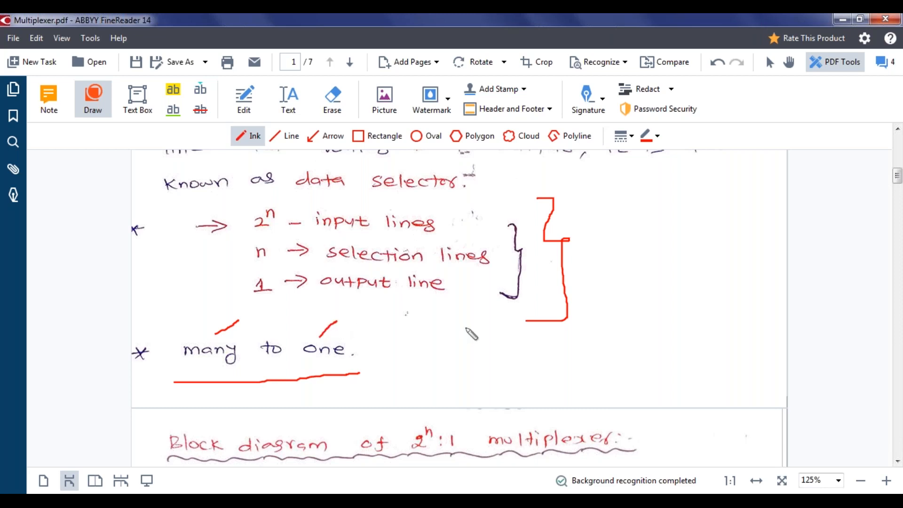
scroll(471, 334, "down", 6)
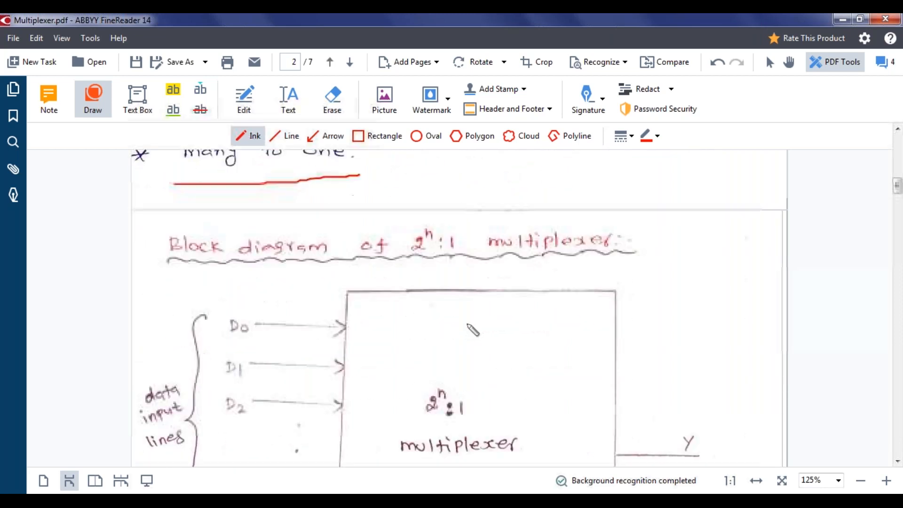
Set the page zoom to 100%
scroll(474, 328, "down", 1)
left_click(838, 480)
left_click(810, 351)
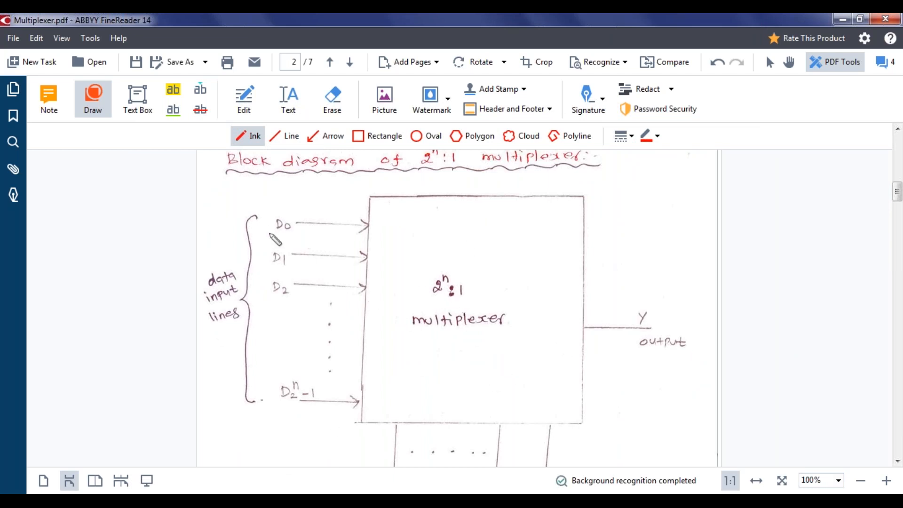
Draw red ticks beside the block diagram's data input lines and its Y output
left_click_drag(217, 334, 234, 349)
left_click_drag(300, 328, 302, 317)
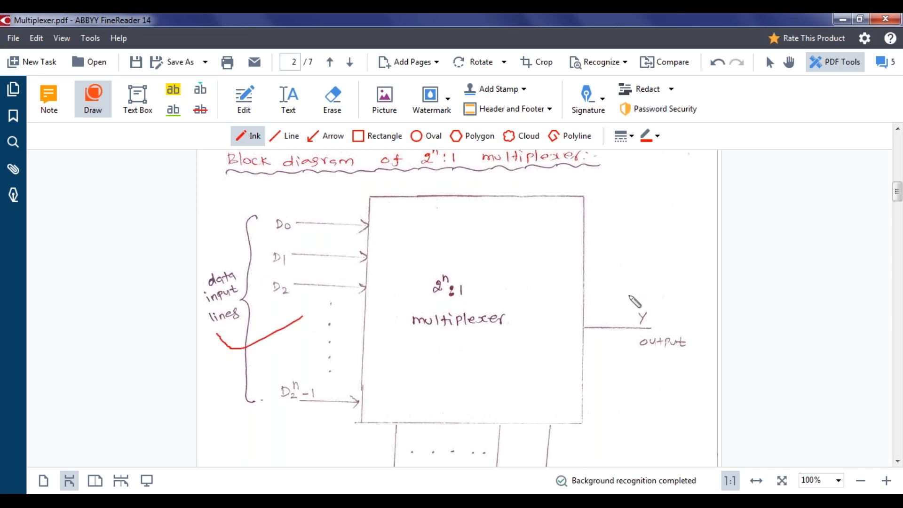
left_click_drag(627, 295, 650, 280)
scroll(713, 296, "down", 4)
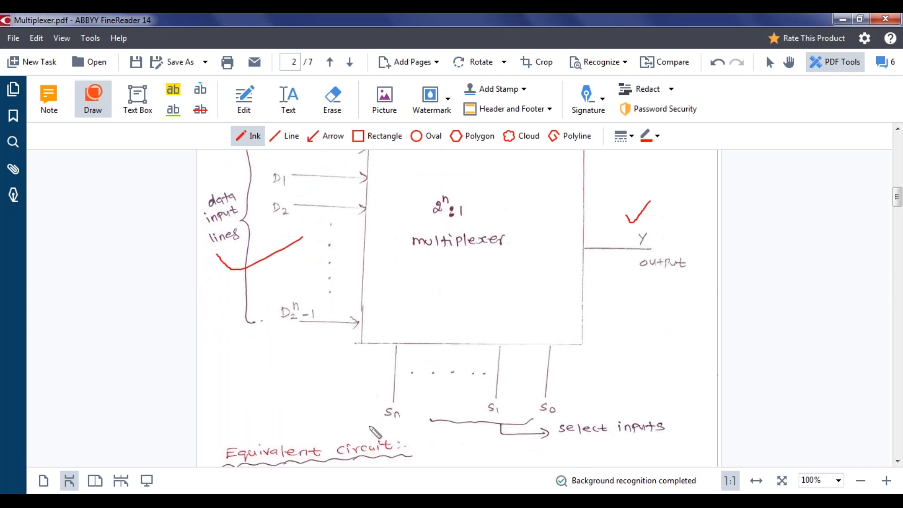
Circle the select inputs Sn to S0 in red and tick them
mouse_move(349, 423)
left_mouse_down()
mouse_move(543, 428)
mouse_move(557, 391)
mouse_move(370, 408)
mouse_move(358, 416)
left_mouse_up()
scroll(543, 296, "up", 3)
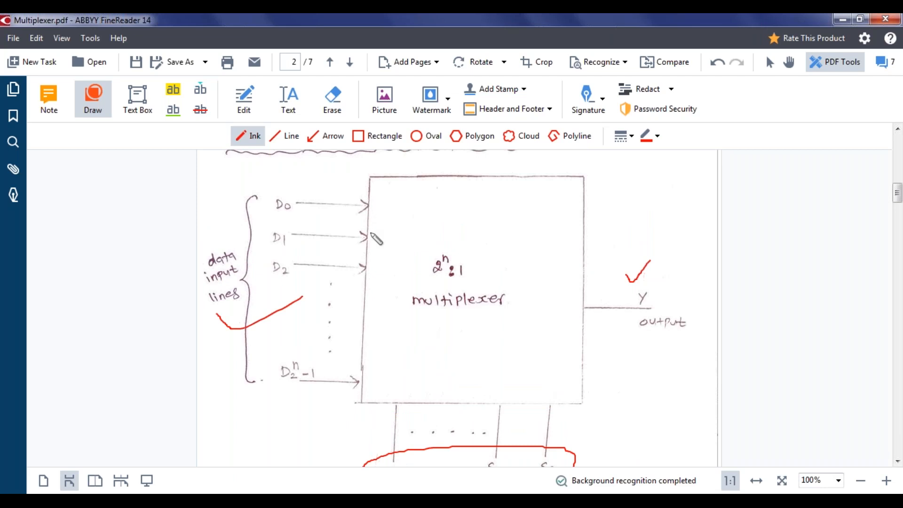
scroll(663, 331, "down", 2)
scroll(661, 353, "down", 3)
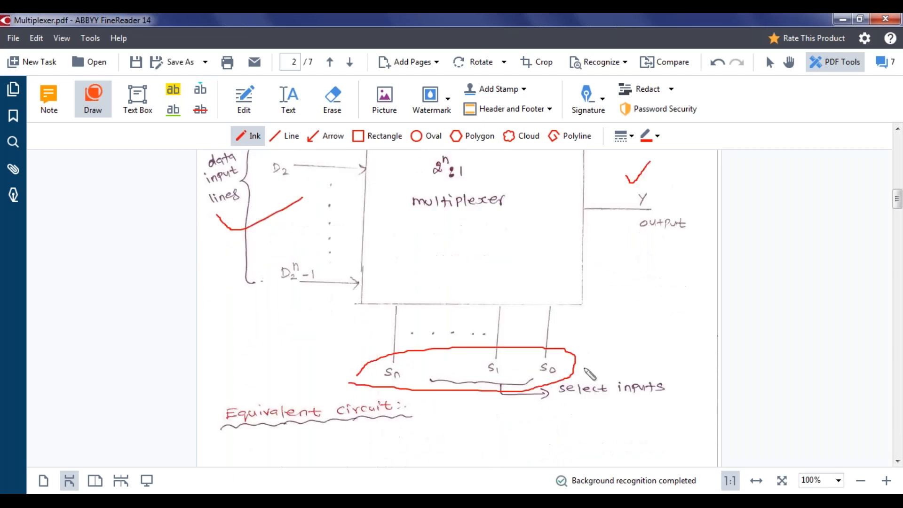
left_click_drag(585, 366, 622, 326)
scroll(562, 376, "up", 4)
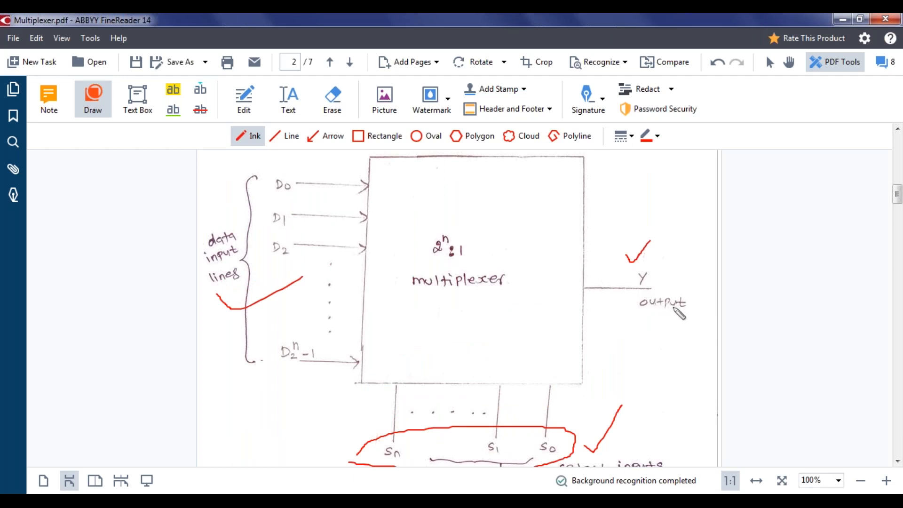
scroll(680, 313, "down", 15)
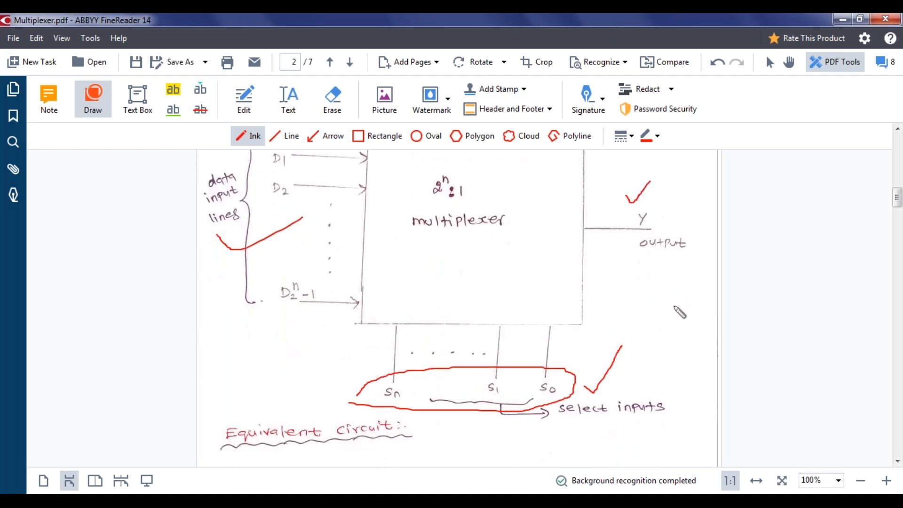
scroll(691, 312, "down", 4)
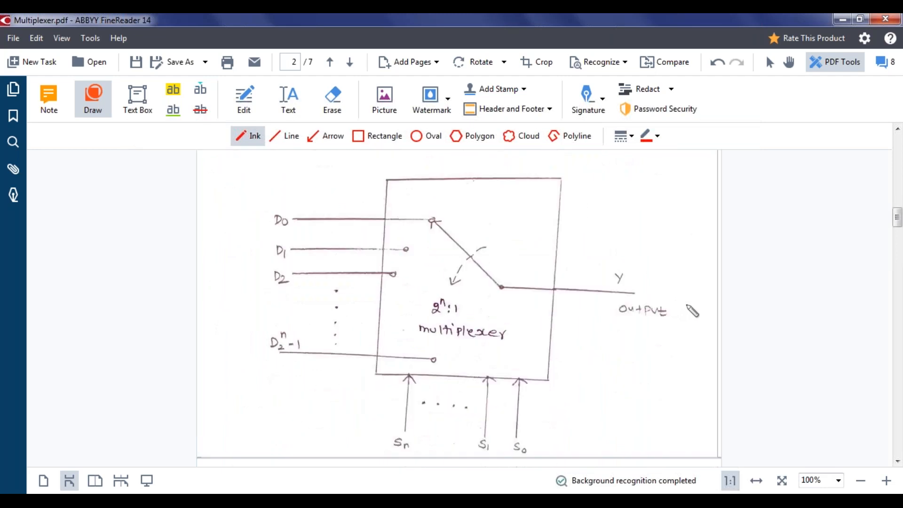
Write the select values '= 00 / 01' in red ink beside S0
scroll(713, 366, "down", 1)
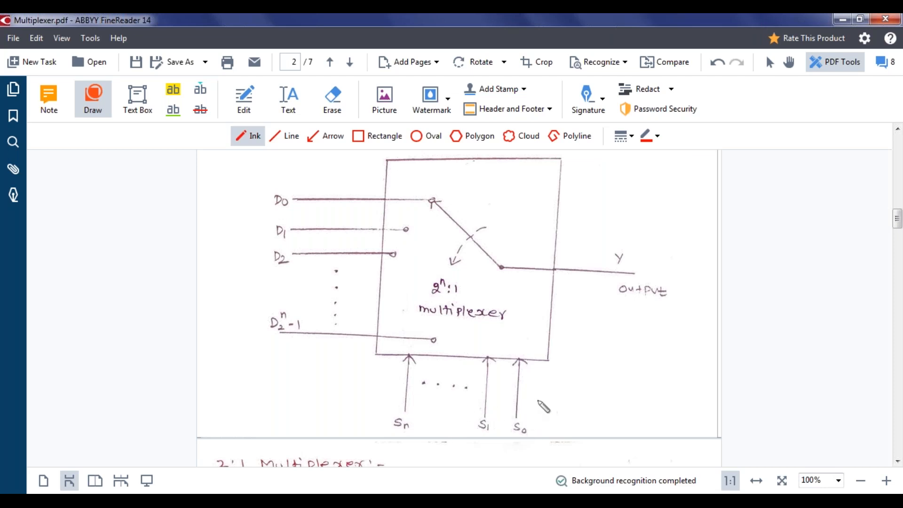
left_click_drag(536, 400, 557, 403)
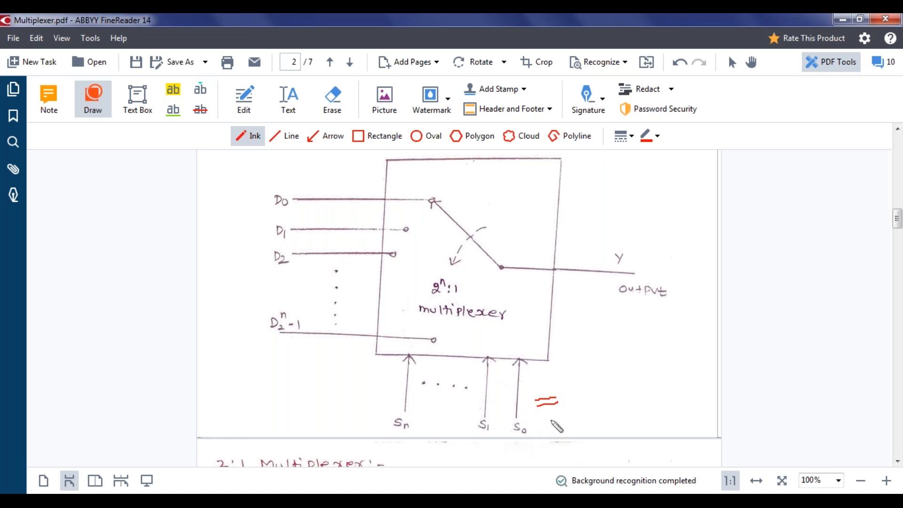
left_click_drag(551, 421, 549, 429)
left_click_drag(584, 423, 585, 419)
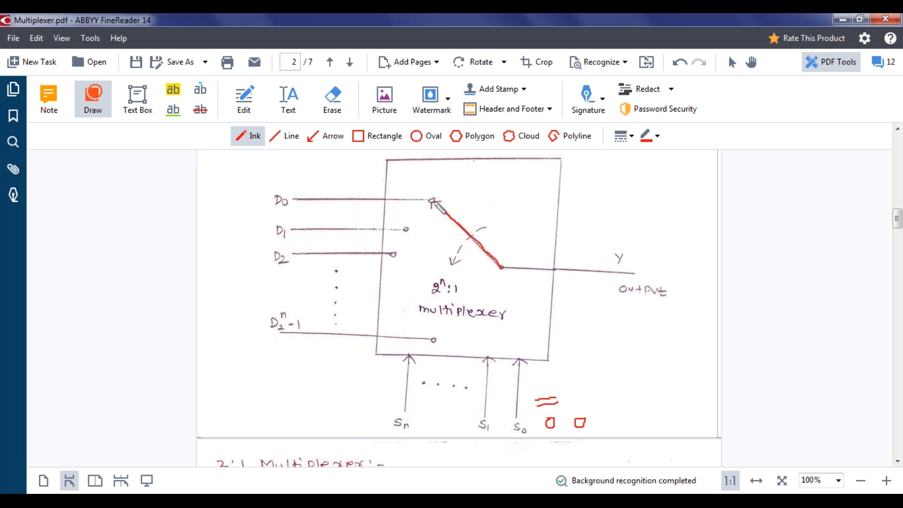
left_click_drag(611, 404, 599, 435)
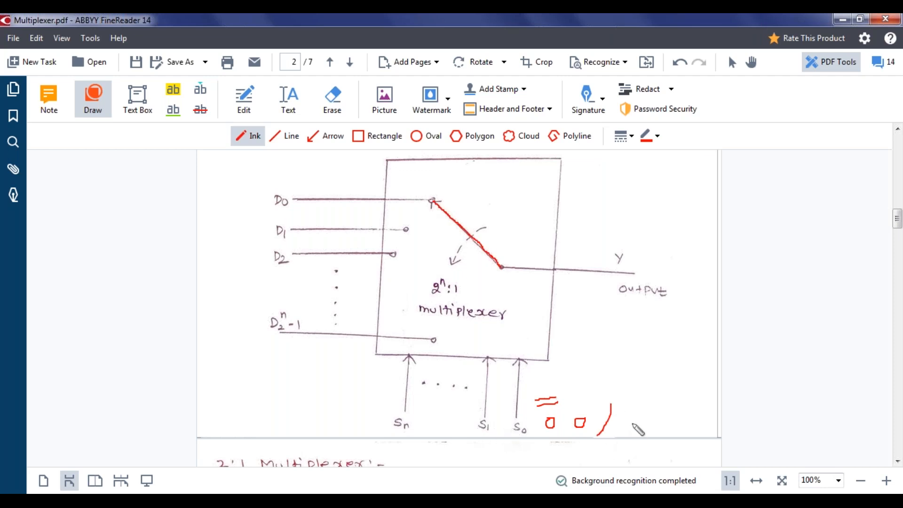
mouse_move(631, 429)
left_mouse_down()
mouse_move(629, 422)
mouse_move(654, 431)
left_mouse_up()
Draw a red line from Y to the D1 input, ending in an arrowhead
mouse_move(500, 267)
left_mouse_down()
mouse_move(461, 260)
mouse_move(418, 233)
left_mouse_up()
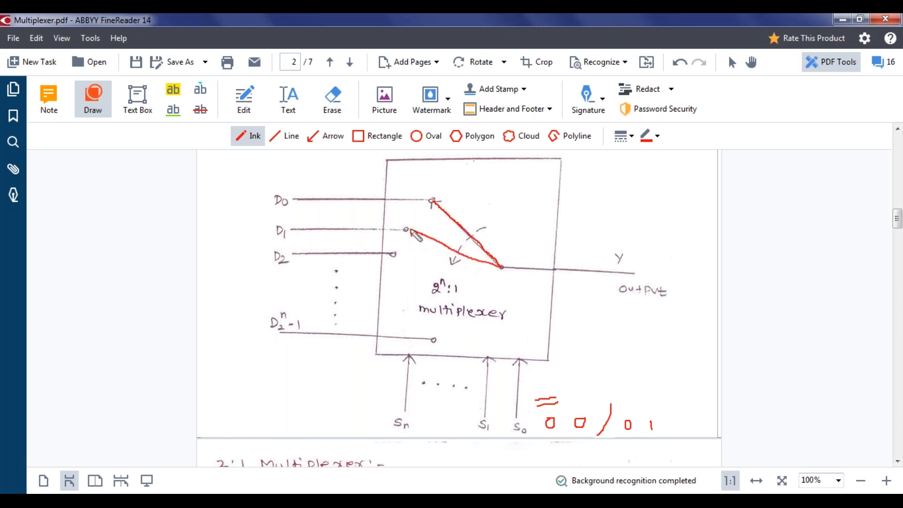
left_click_drag(411, 229, 421, 225)
scroll(695, 348, "down", 2)
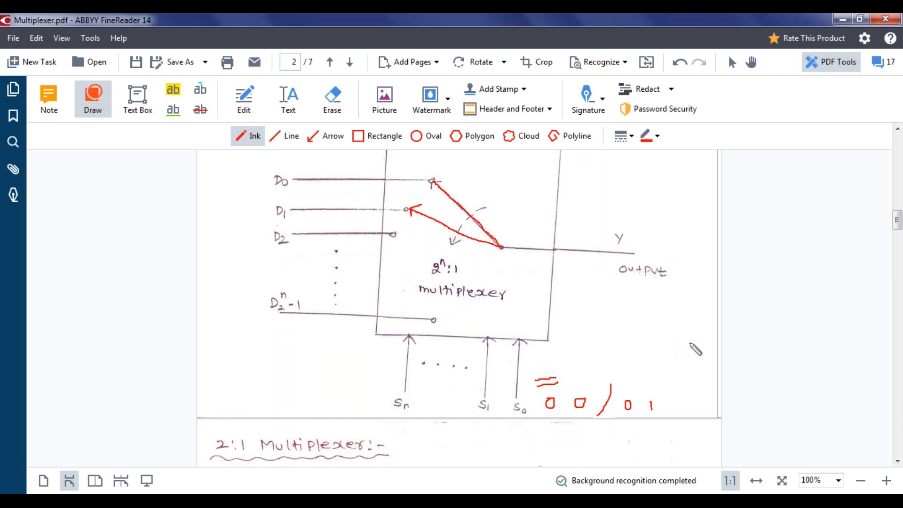
Tick the 2:1 Multiplexer heading in red on page 3
scroll(705, 350, "down", 5)
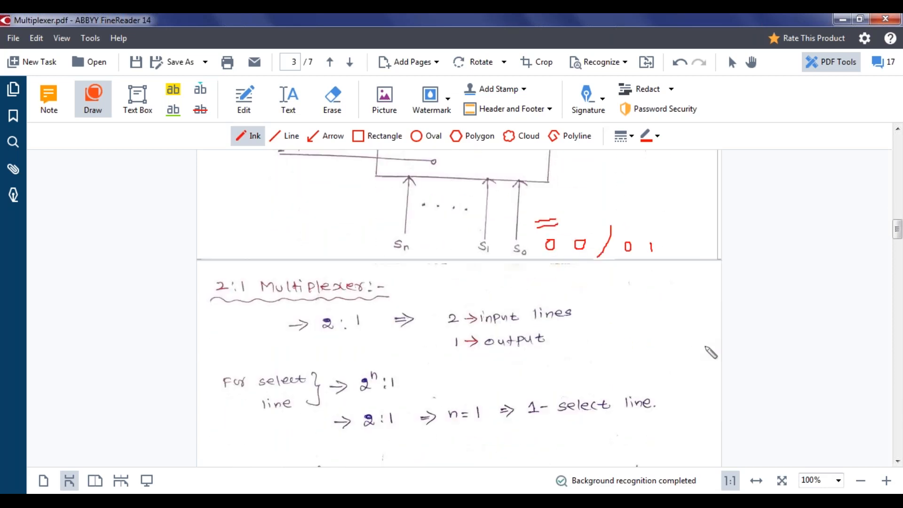
scroll(723, 348, "down", 1)
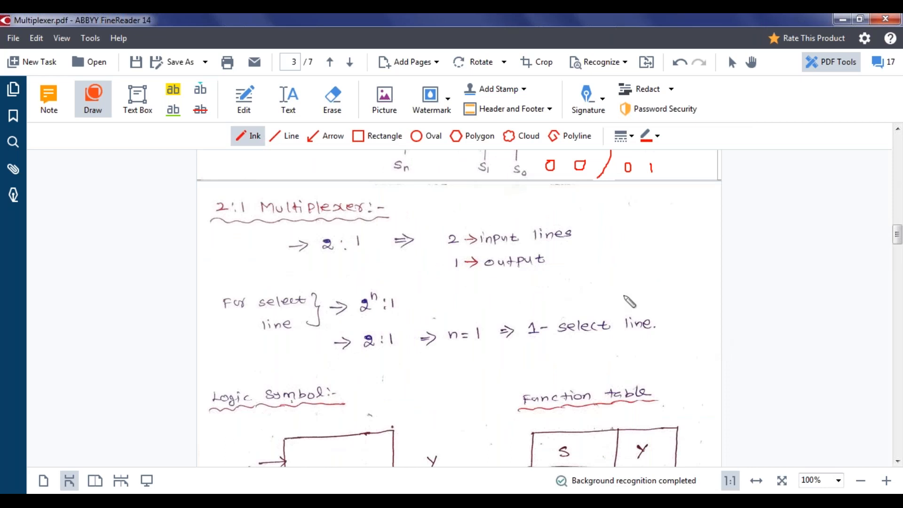
left_click_drag(209, 224, 224, 215)
scroll(417, 303, "down", 1)
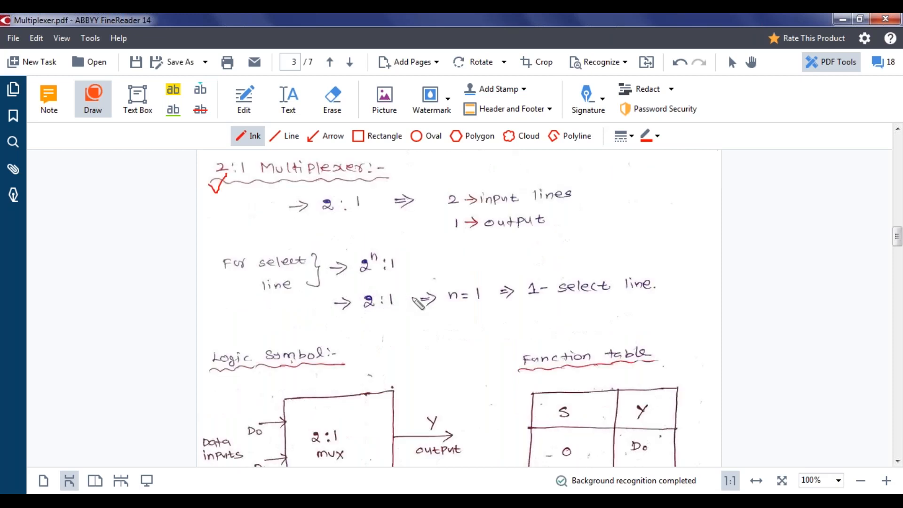
scroll(418, 302, "down", 3)
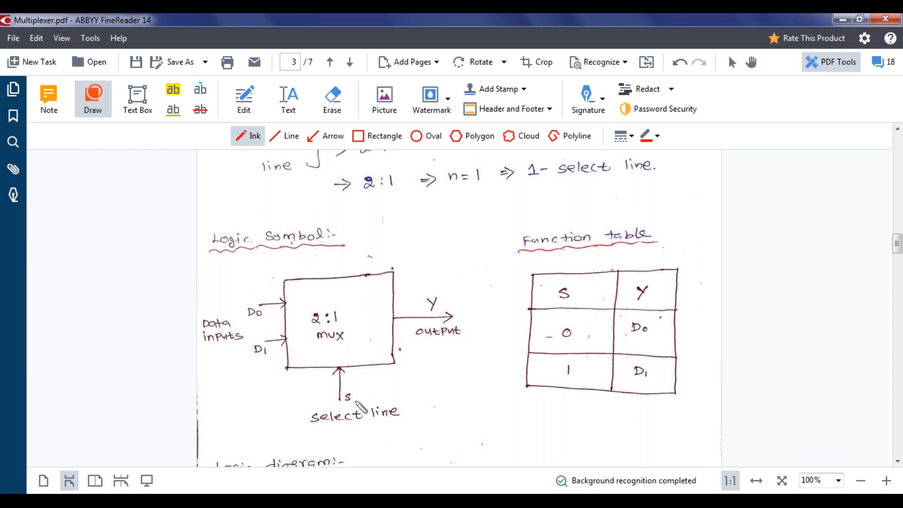
Tick the select line s, underline the n=1 / 1-select line note, and tick the function table
left_click_drag(366, 403, 371, 393)
scroll(487, 247, "up", 1)
left_click_drag(449, 203, 641, 197)
scroll(736, 259, "down", 1)
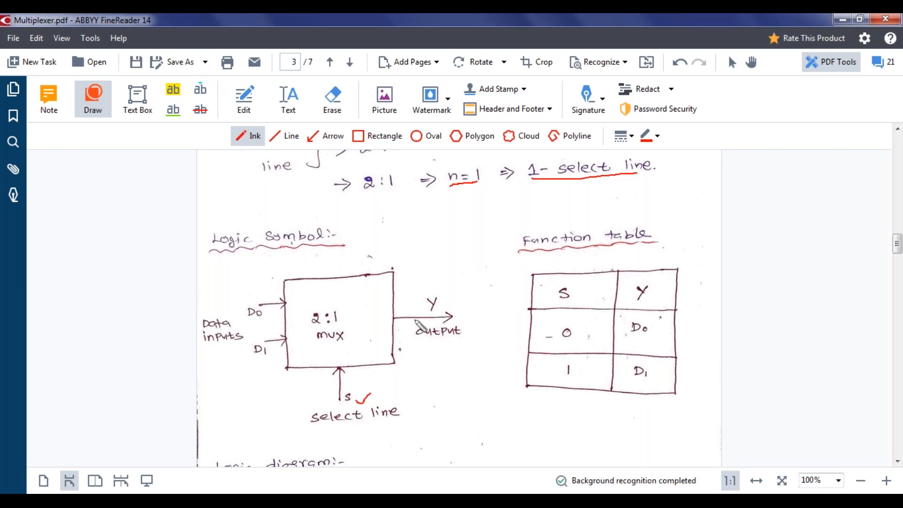
mouse_move(657, 403)
left_mouse_down()
mouse_move(669, 414)
mouse_move(695, 397)
left_mouse_up()
scroll(705, 392, "down", 3)
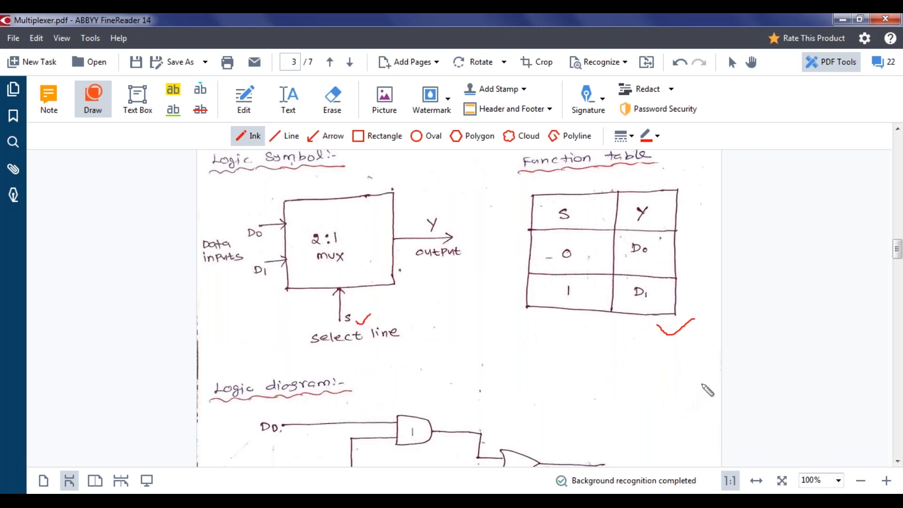
Tick the 2:1 multiplexer logic diagram in red
scroll(707, 388, "down", 2)
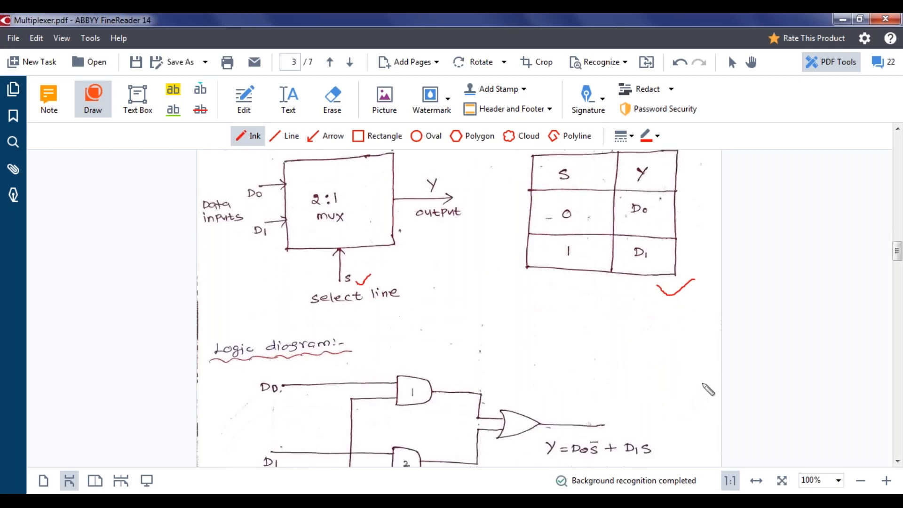
scroll(708, 390, "down", 5)
scroll(709, 389, "down", 3)
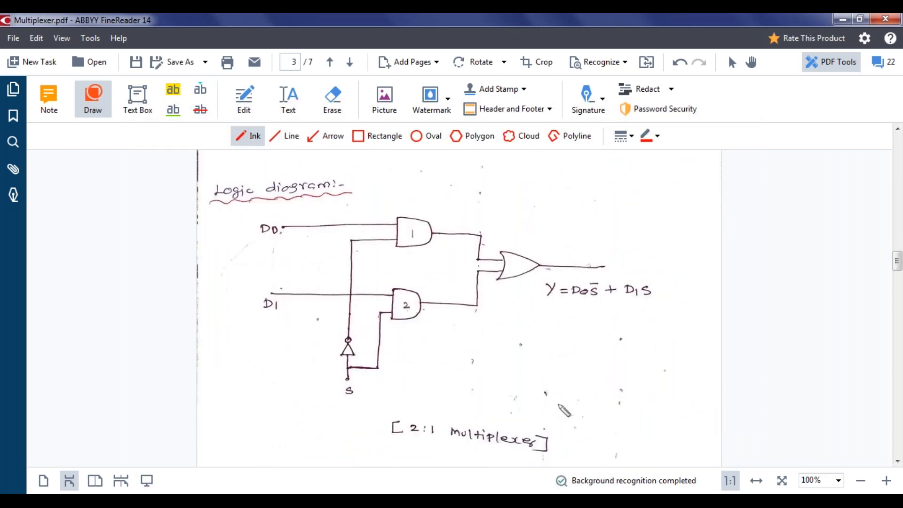
left_click_drag(355, 413, 393, 395)
Draw a red curly brace left of the 2:1 logic diagram, then scroll to page 4
scroll(570, 370, "up", 1)
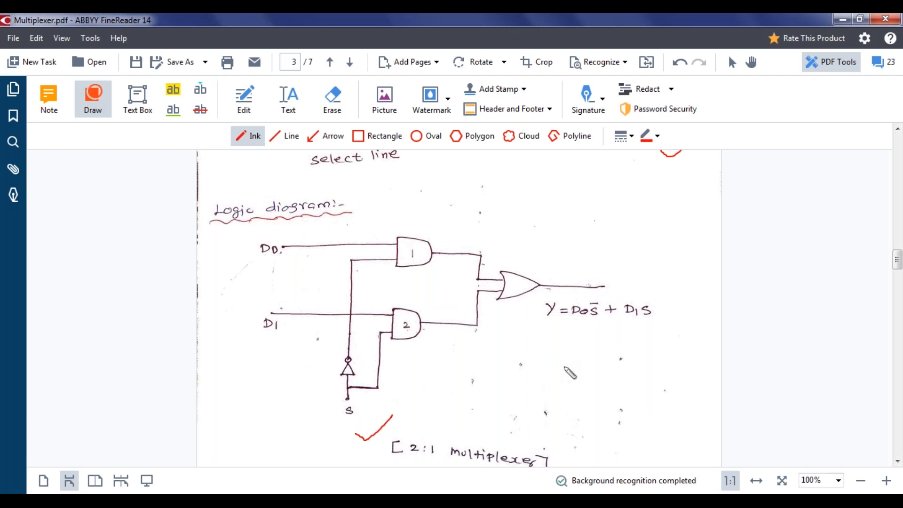
mouse_move(228, 242)
left_mouse_down()
mouse_move(209, 324)
mouse_move(266, 434)
left_mouse_up()
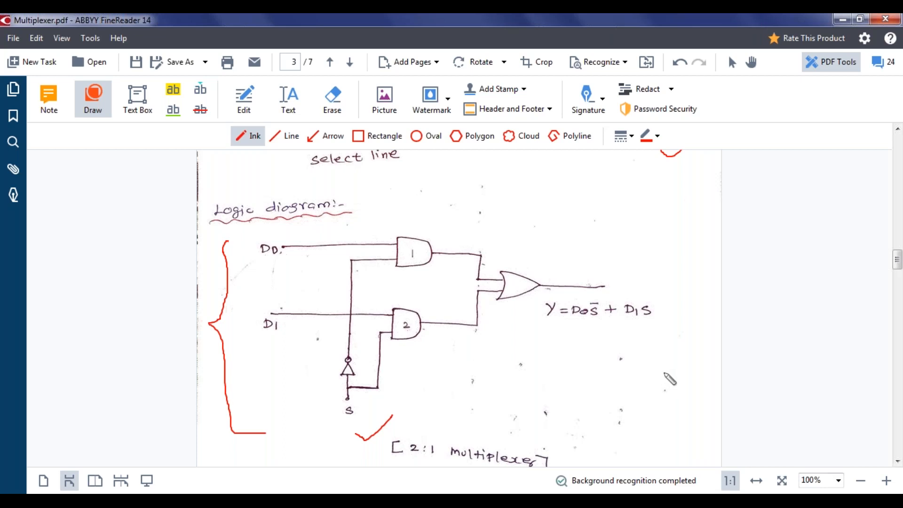
scroll(677, 373, "down", 5)
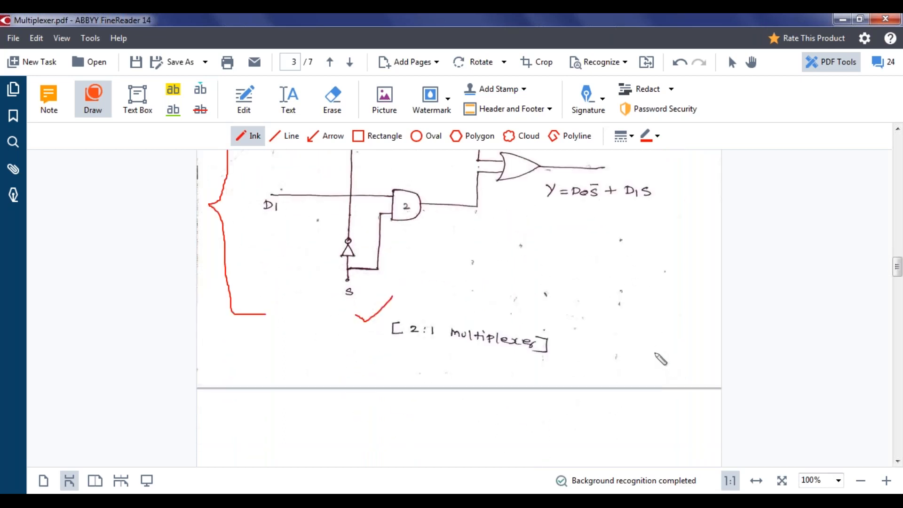
scroll(661, 360, "down", 10)
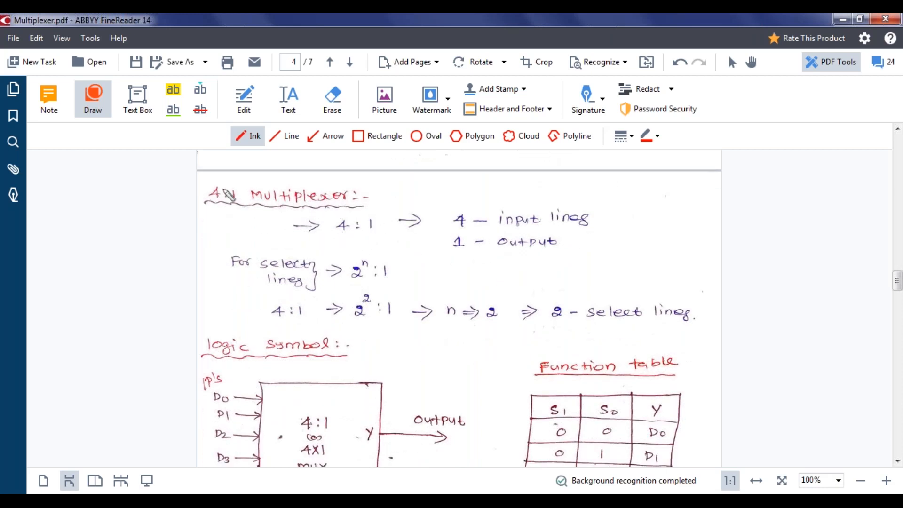
Tick the 4:1 multiplexer heading and underline 'n => 2' and '2 - select lines' in red
left_click_drag(215, 186, 244, 179)
scroll(412, 256, "down", 1)
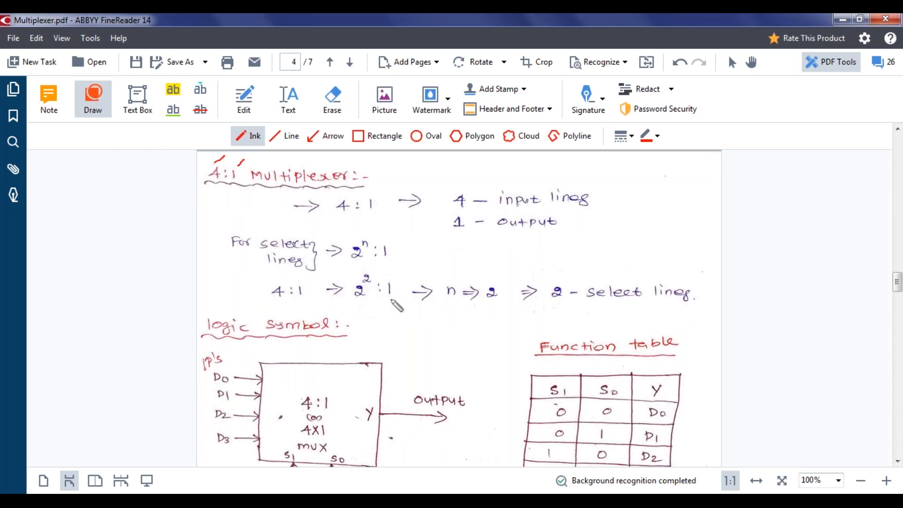
left_click_drag(474, 304, 491, 303)
left_click_drag(551, 306, 687, 305)
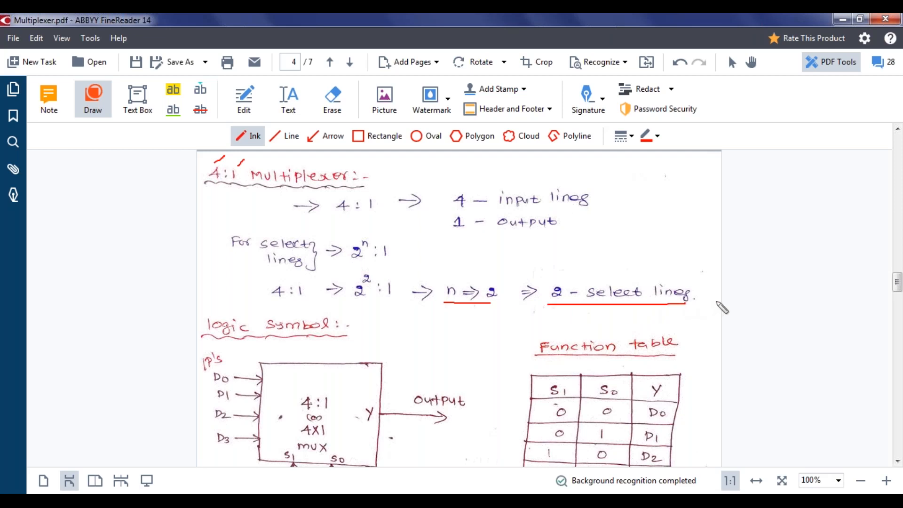
scroll(721, 307, "down", 4)
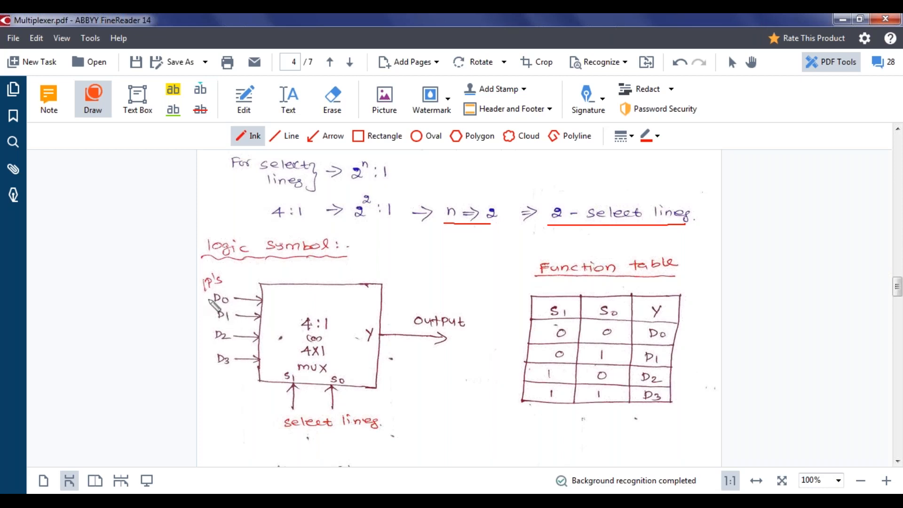
Brace the D0–D3 inputs, underline the select lines label, and trace the output arrow in red
mouse_move(207, 297)
left_mouse_down()
mouse_move(200, 386)
mouse_move(217, 390)
left_mouse_up()
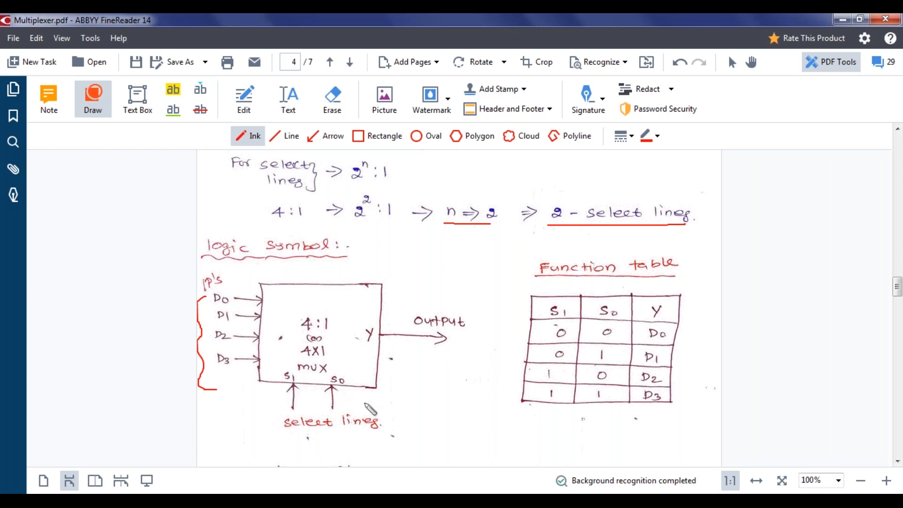
left_click_drag(282, 436, 365, 434)
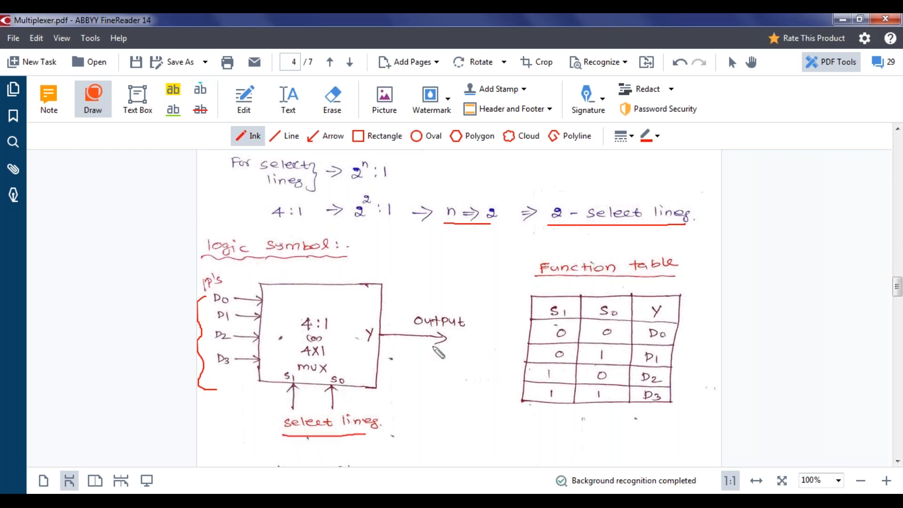
left_click_drag(381, 335, 445, 340)
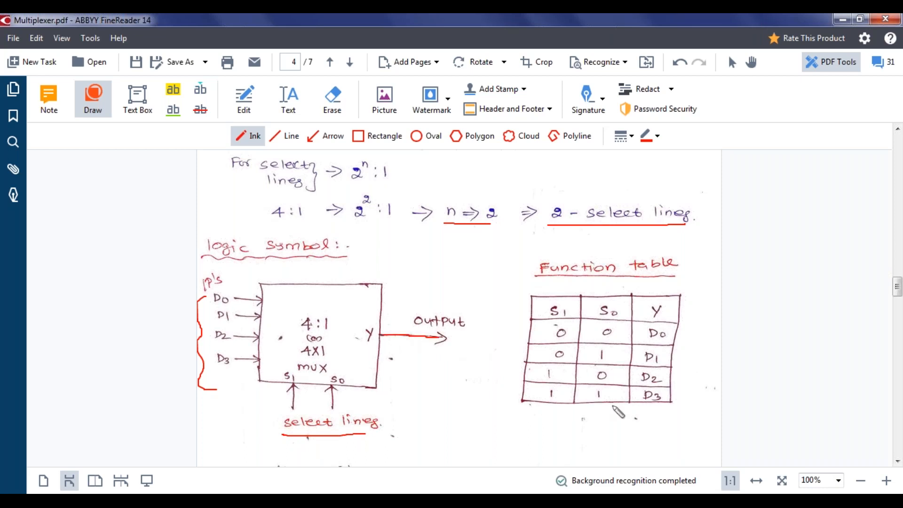
scroll(616, 404, "down", 1)
Tick the function table, then trace D0's path to Y and undo the trace and its tick
left_click_drag(675, 399, 703, 385)
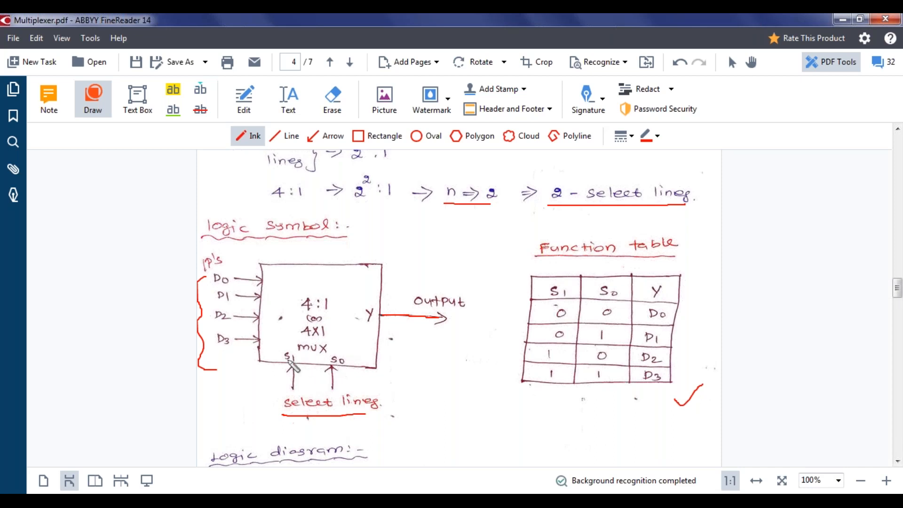
left_click_drag(261, 281, 379, 314)
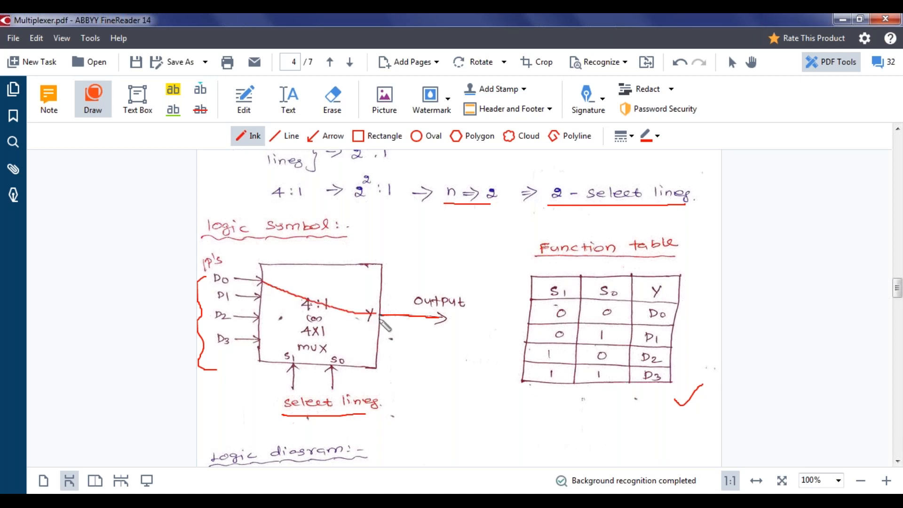
left_click_drag(672, 312, 695, 298)
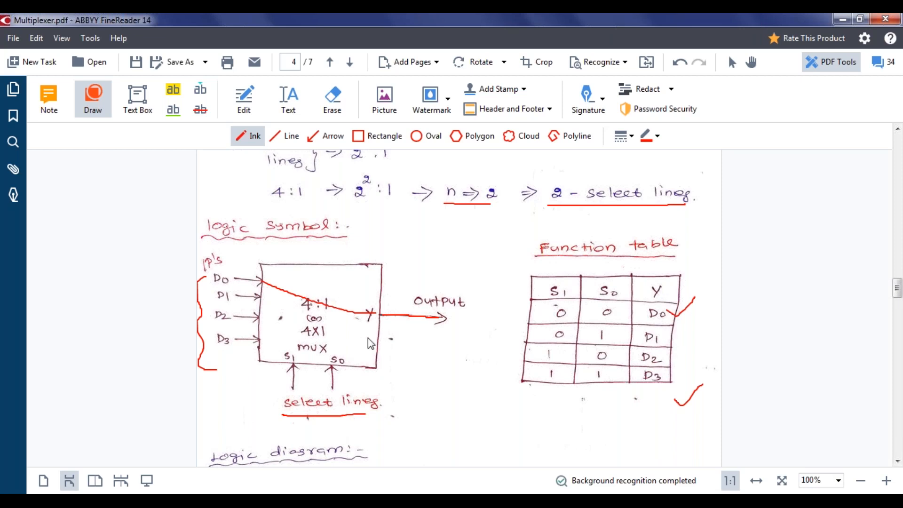
key("ctrl+z")
key("Escape")
key("ctrl+z")
left_click(104, 96)
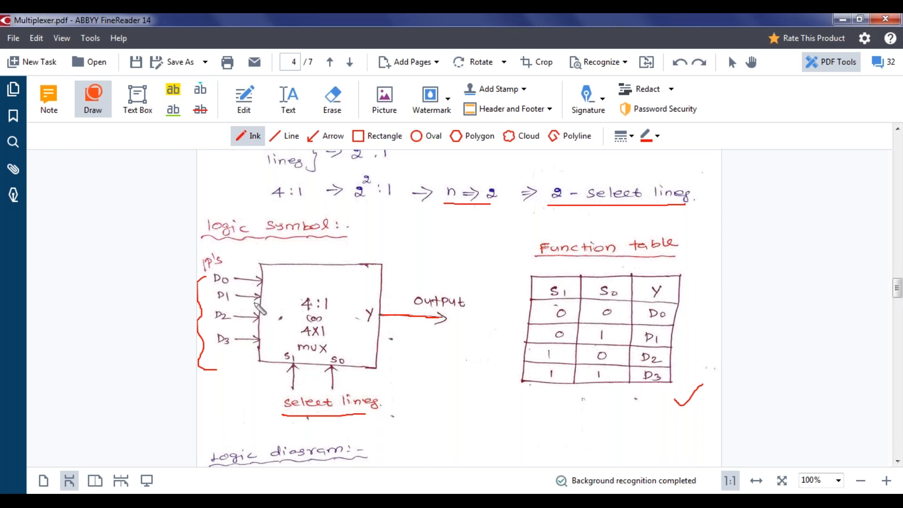
Trace the D1, D2 and D3 paths to Y in red, undoing each, then scroll to the logic diagram
left_click_drag(260, 300, 381, 316)
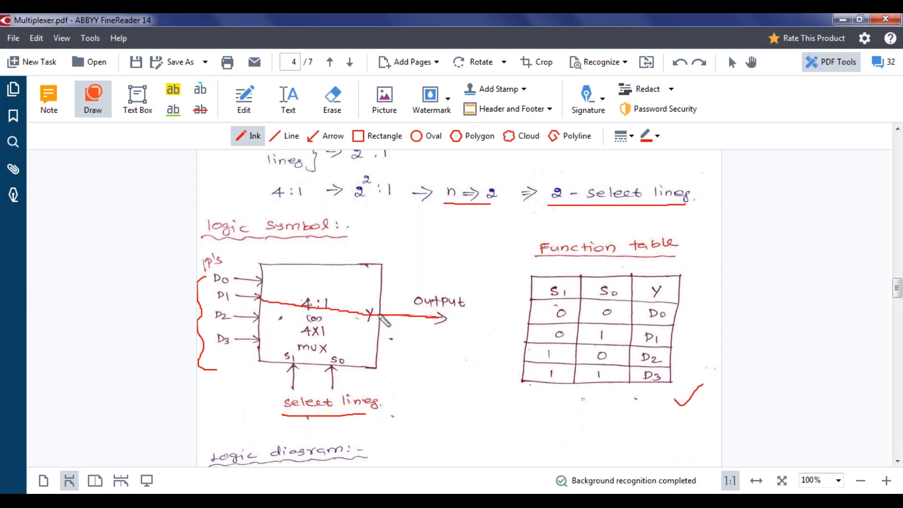
key("ctrl+z")
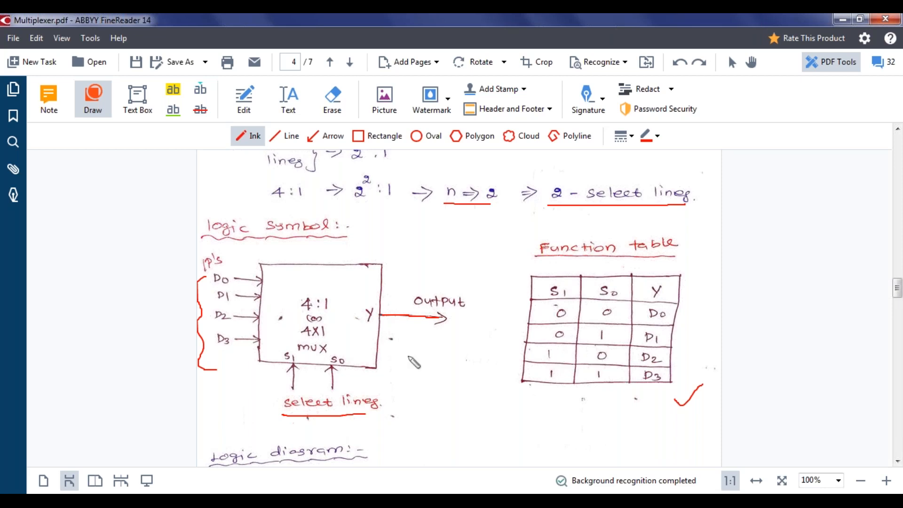
left_click_drag(258, 320, 383, 316)
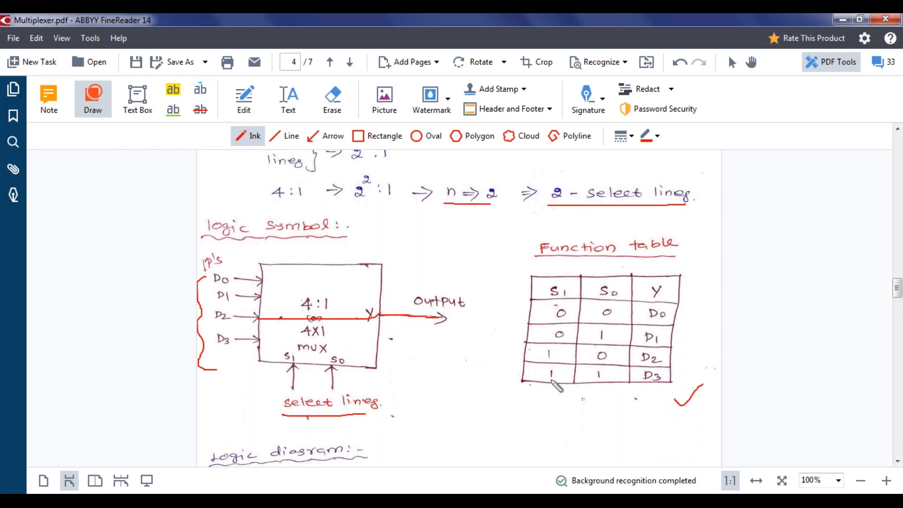
key("ctrl+z")
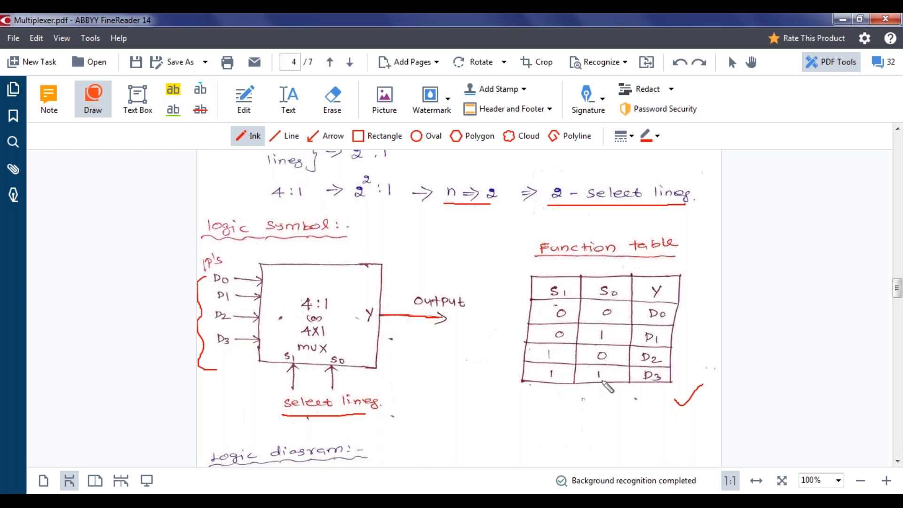
left_click_drag(259, 342, 379, 320)
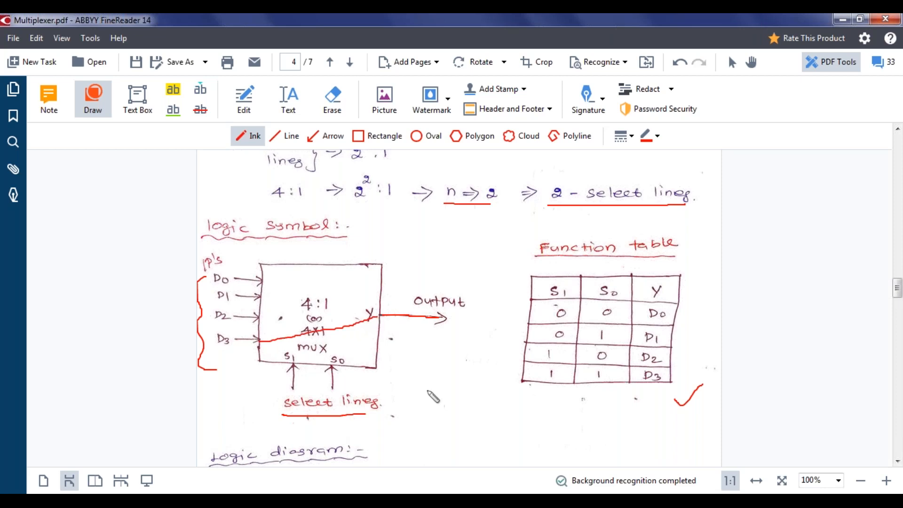
key("ctrl+z")
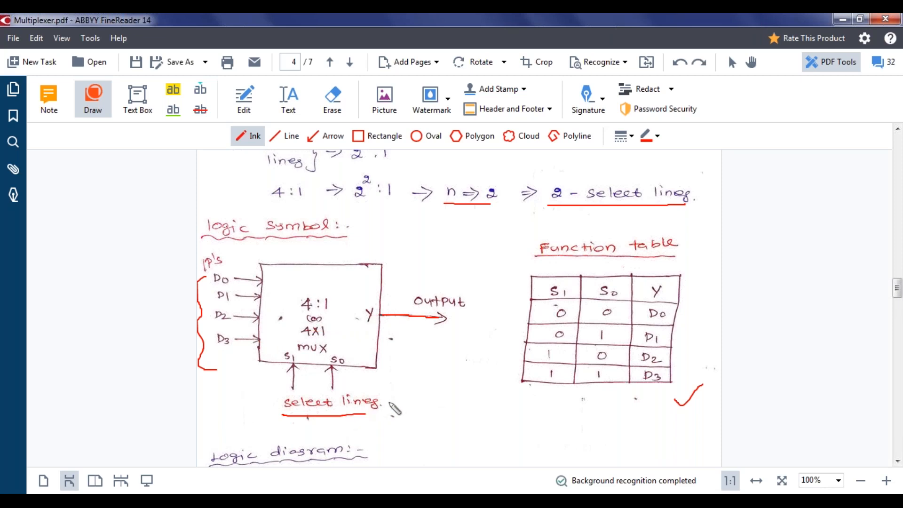
scroll(394, 408, "down", 5)
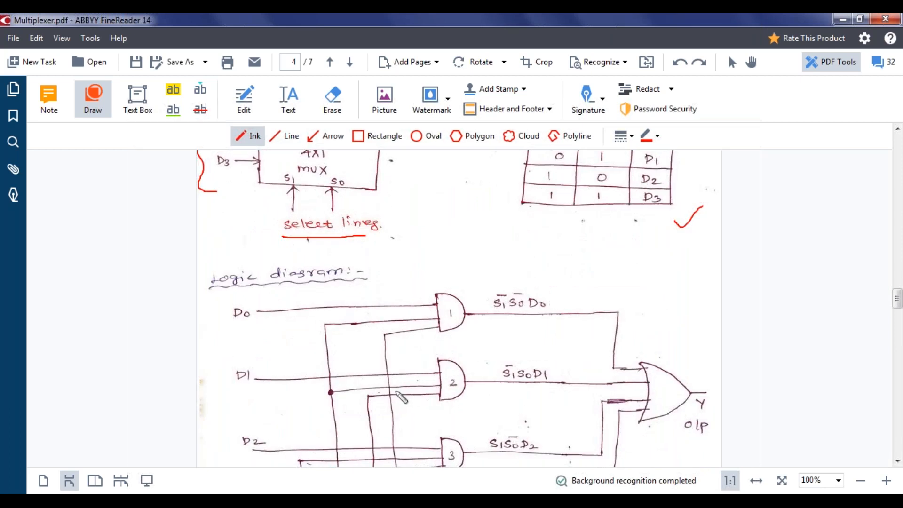
Draw short red ticks beside the product-term labels of AND gates 1 through 4
scroll(401, 398, "down", 3)
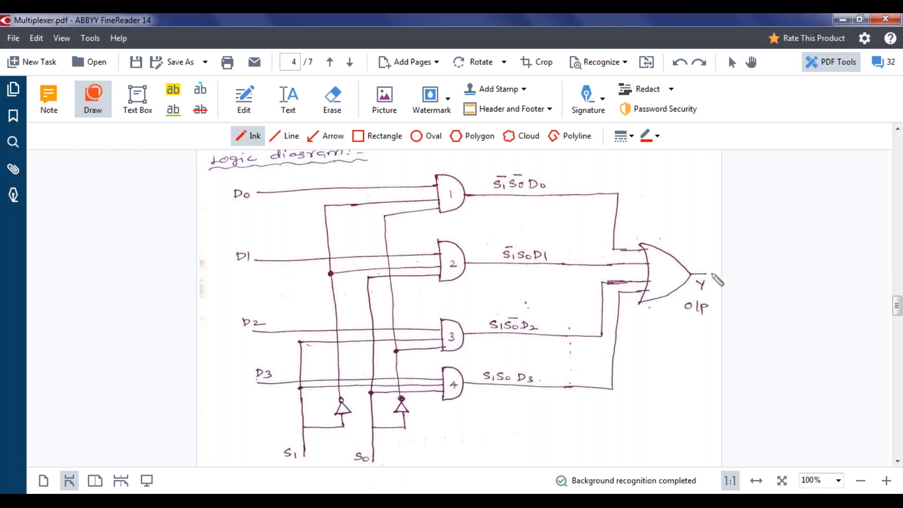
left_click_drag(547, 178, 558, 169)
left_click_drag(547, 244, 565, 228)
left_click_drag(535, 321, 551, 306)
left_click_drag(535, 369, 549, 358)
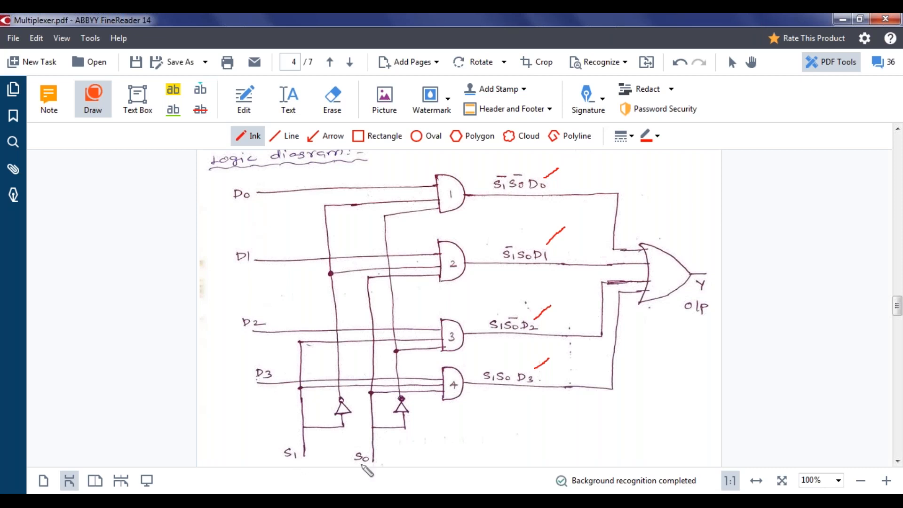
Outline D0–D3 and S1/S0 with a red line, redrawing the first attempt, and circle Y
left_click_drag(226, 184, 215, 266)
mouse_move(222, 298)
left_mouse_down()
mouse_move(243, 390)
mouse_move(277, 464)
mouse_move(319, 476)
mouse_move(373, 418)
left_mouse_up()
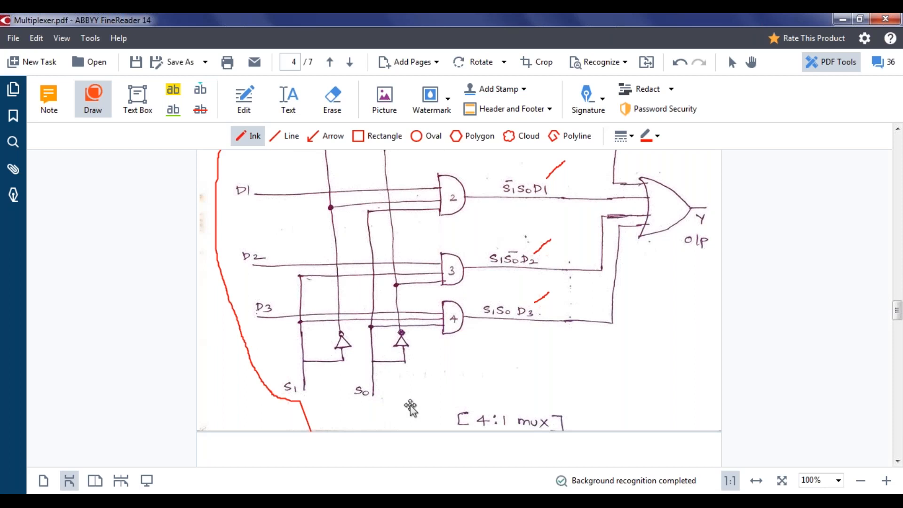
key("ctrl+z")
scroll(423, 406, "up", 2)
scroll(423, 406, "up", 1)
mouse_move(227, 177)
left_mouse_down()
mouse_move(245, 391)
mouse_move(276, 448)
mouse_move(312, 462)
mouse_move(367, 461)
left_mouse_up()
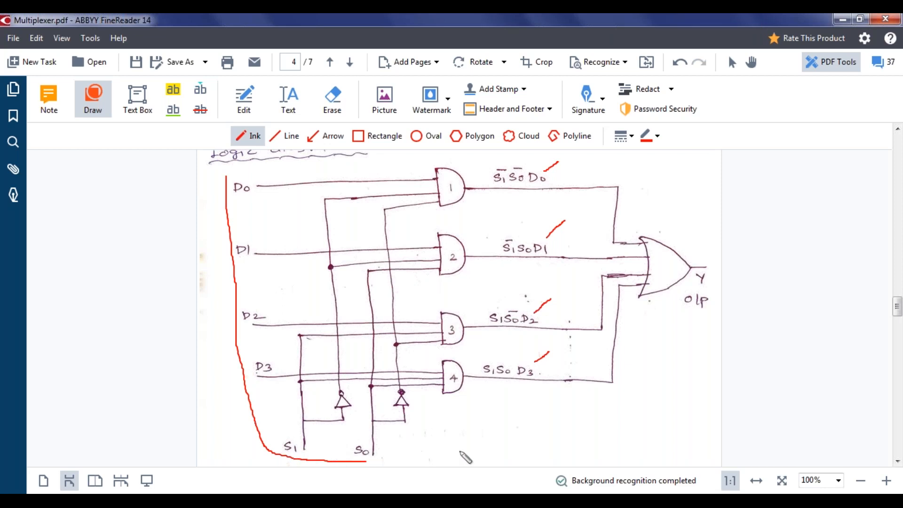
mouse_move(698, 287)
left_mouse_down()
mouse_move(712, 275)
mouse_move(697, 267)
mouse_move(697, 290)
left_mouse_up()
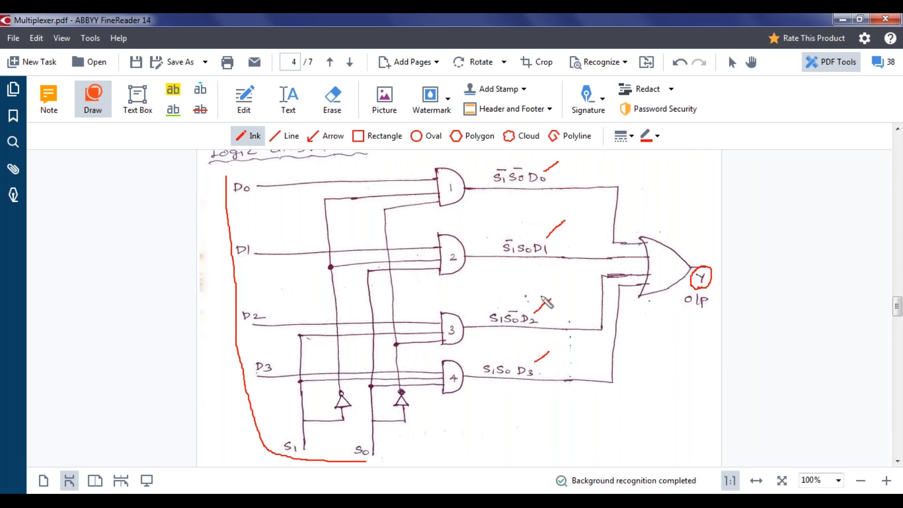
Ink red arrow marks beside the product terms and a plus sign above the third term
mouse_move(526, 200)
left_mouse_down()
mouse_move(527, 214)
mouse_move(538, 204)
left_mouse_up()
left_click_drag(517, 279, 518, 293)
mouse_move(510, 343)
left_mouse_down()
mouse_move(511, 358)
mouse_move(519, 348)
left_mouse_up()
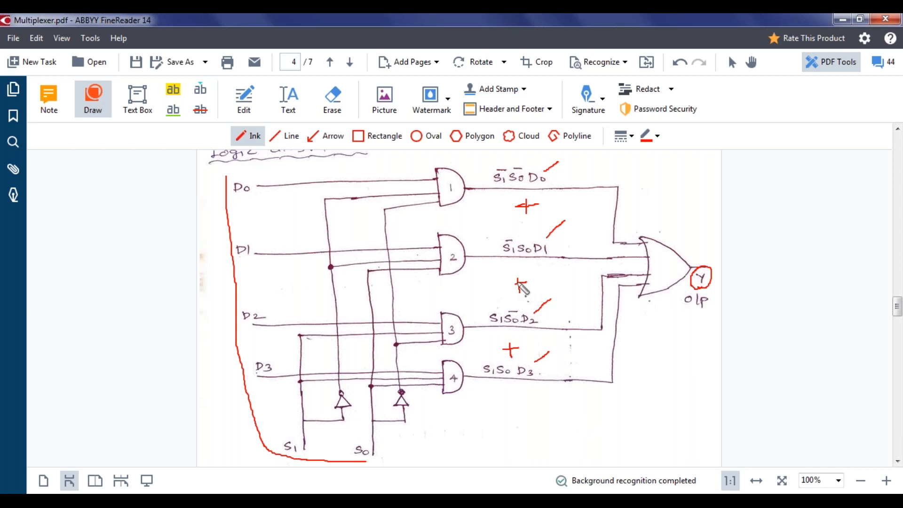
left_click_drag(516, 283, 507, 284)
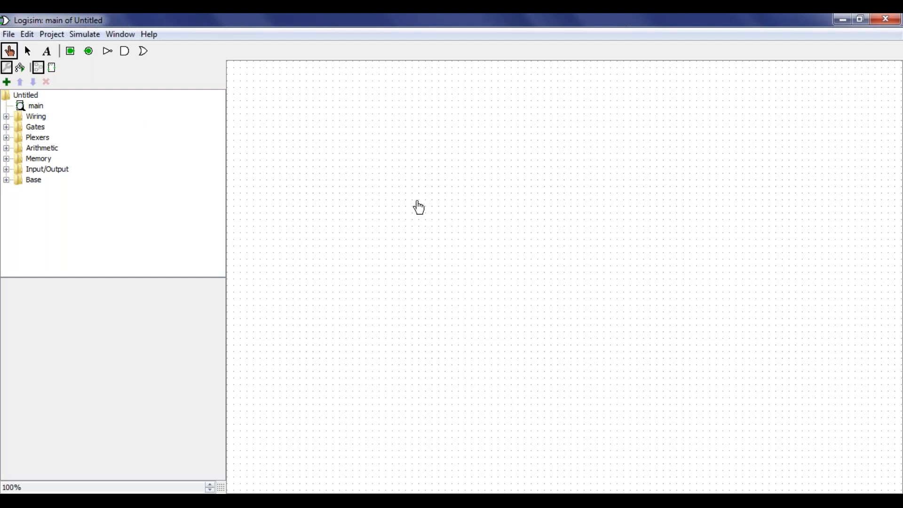
Open Logisim's Project menu to reach circuit analysis
left_click(52, 34)
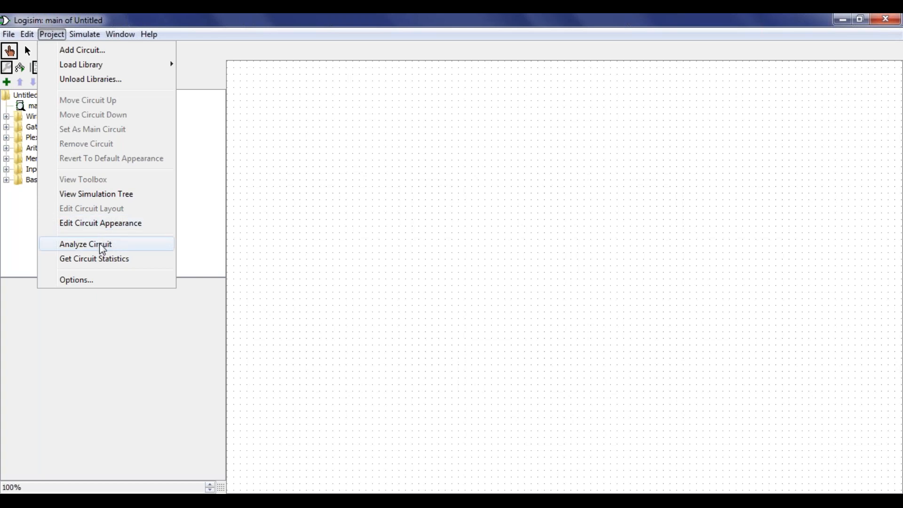
Open Combinational Analysis, center its window, and add inputs D0, D1 and D2
left_click(103, 249)
left_click_drag(155, 28, 452, 151)
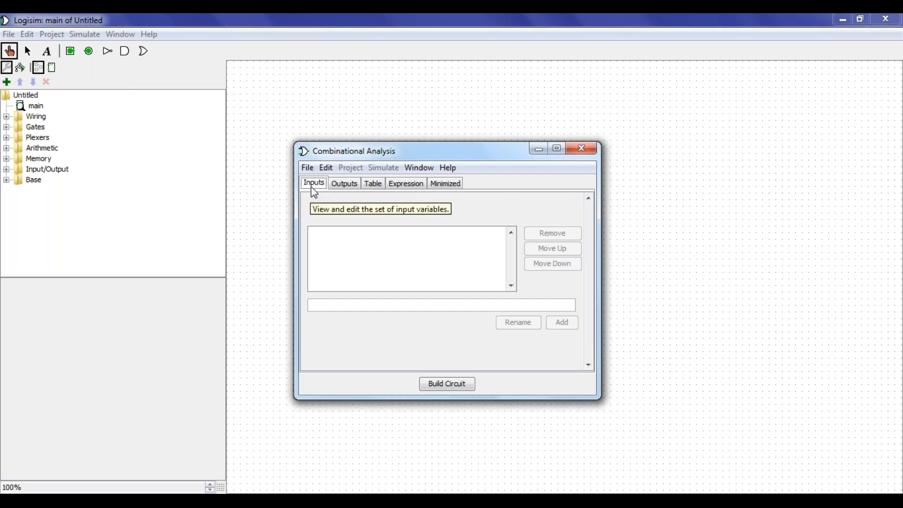
left_click(323, 305)
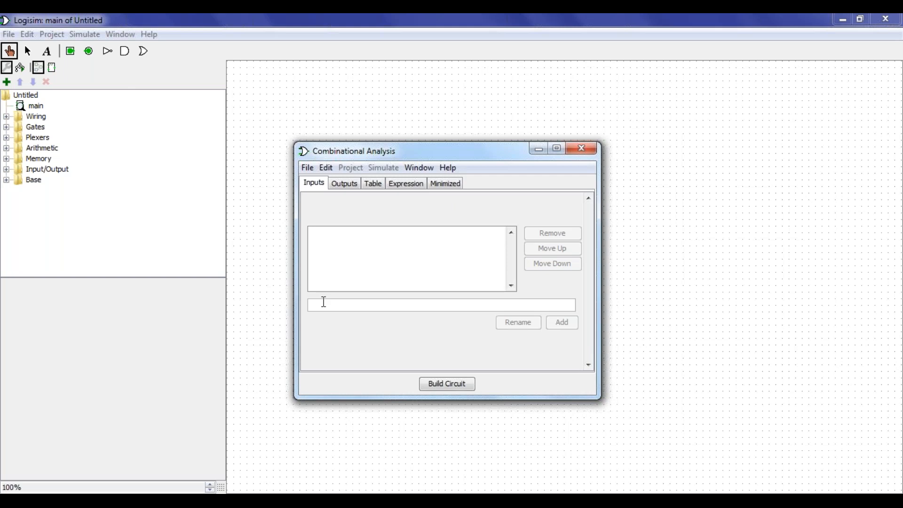
type("D0")
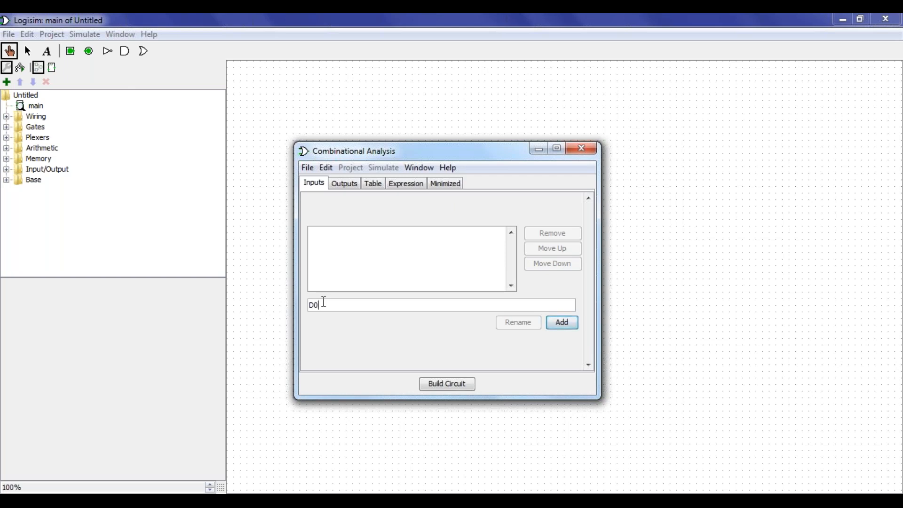
left_click(557, 323)
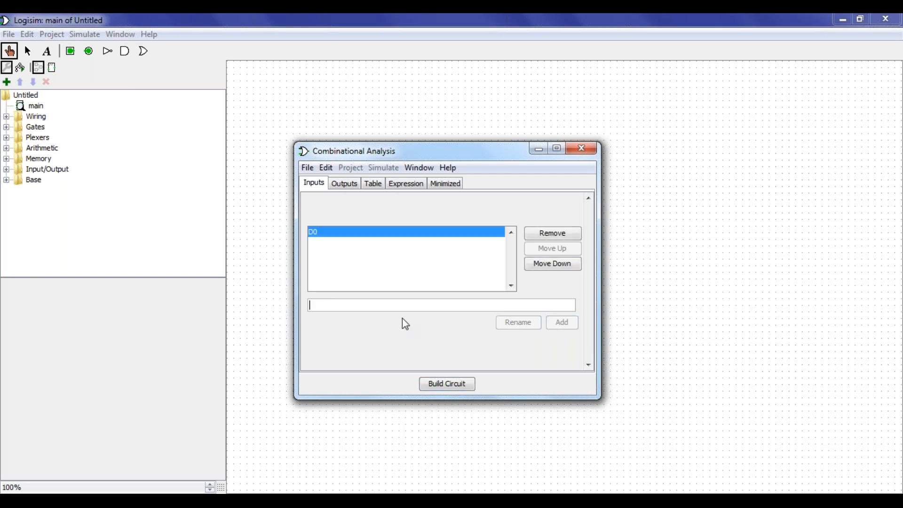
type("D1")
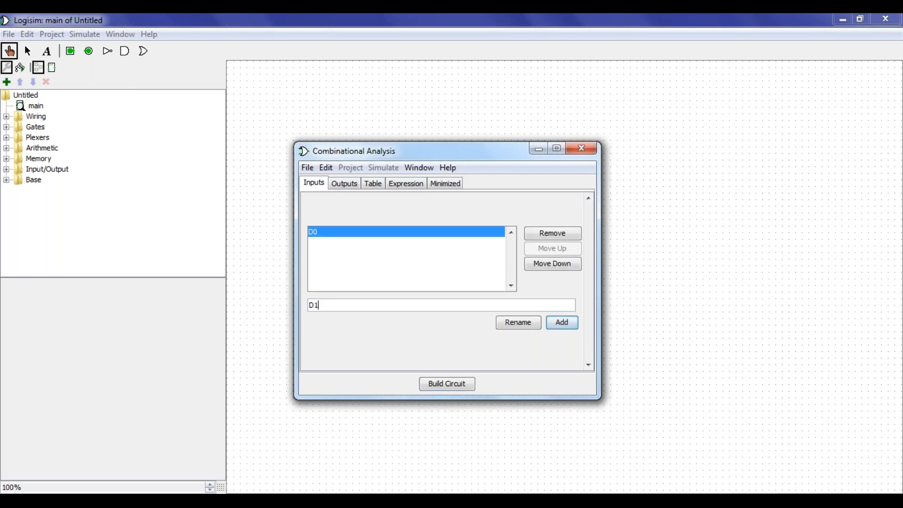
left_click(560, 321)
type("D2")
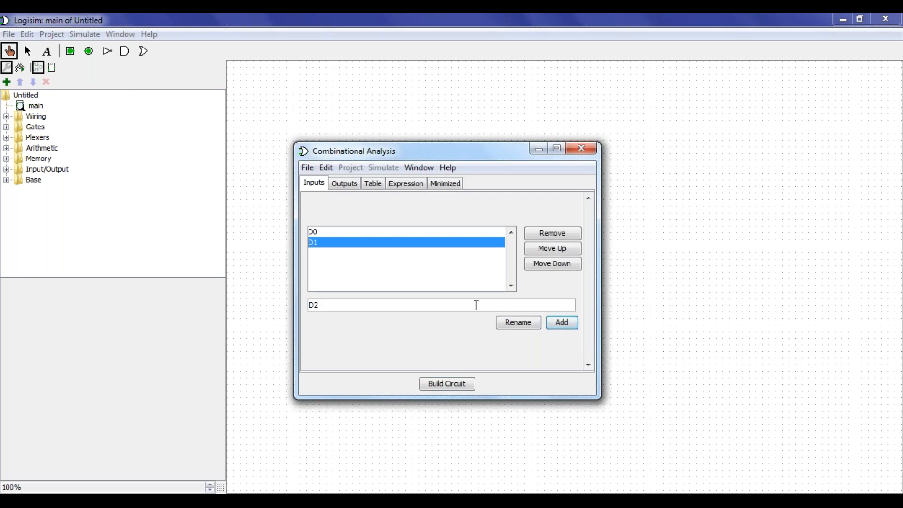
left_click(563, 323)
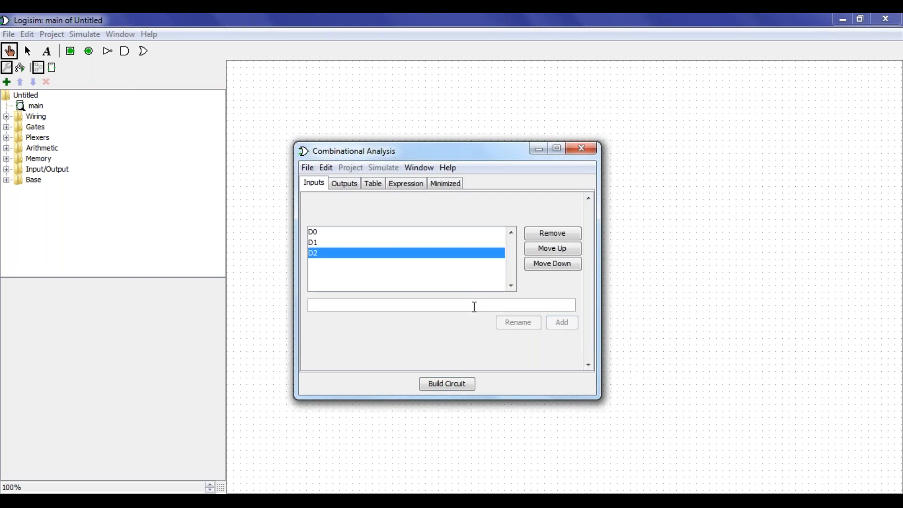
Add the remaining inputs D3, S1 and S0
type("D3")
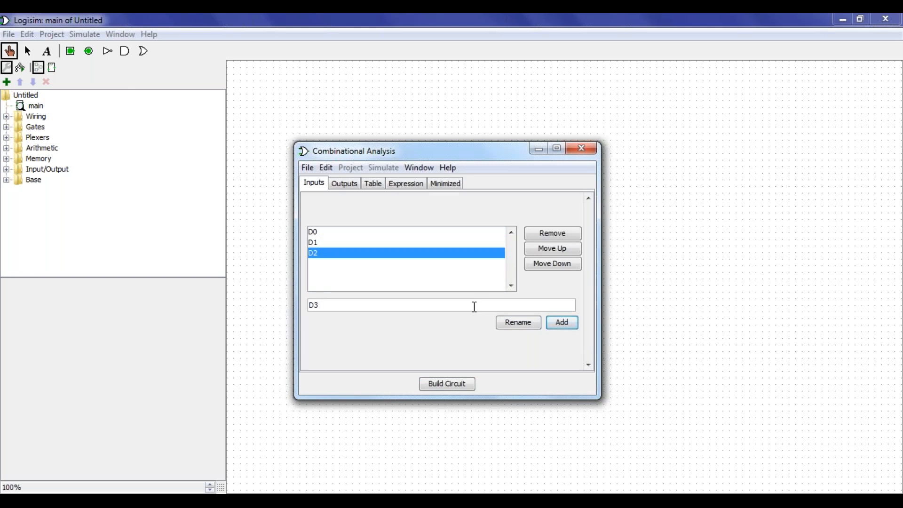
left_click(561, 324)
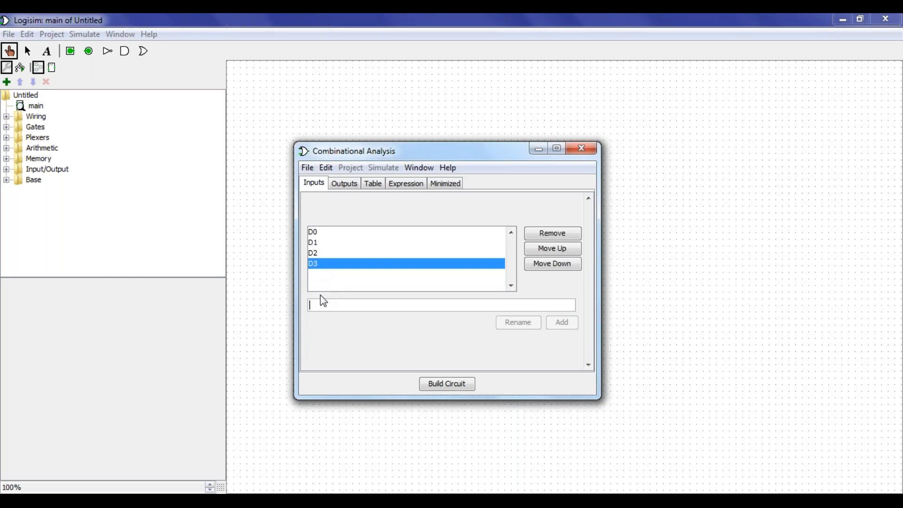
type("S1")
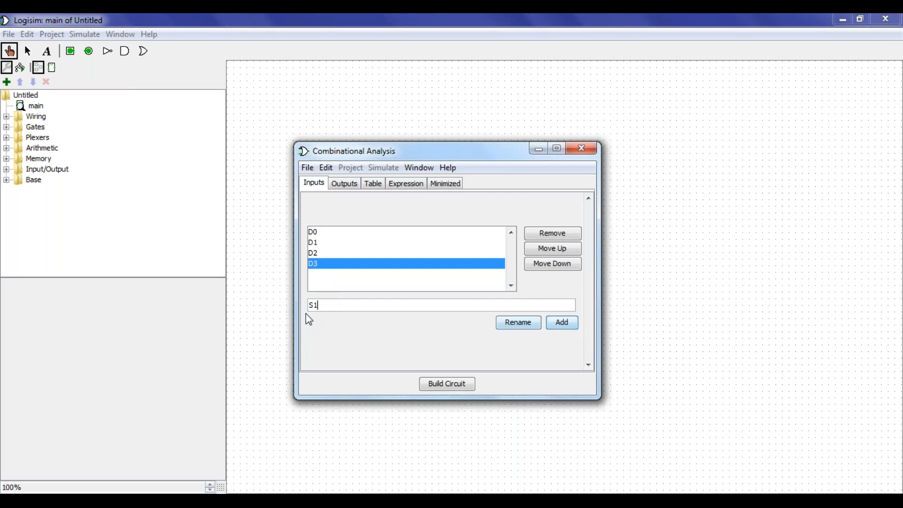
left_click(565, 322)
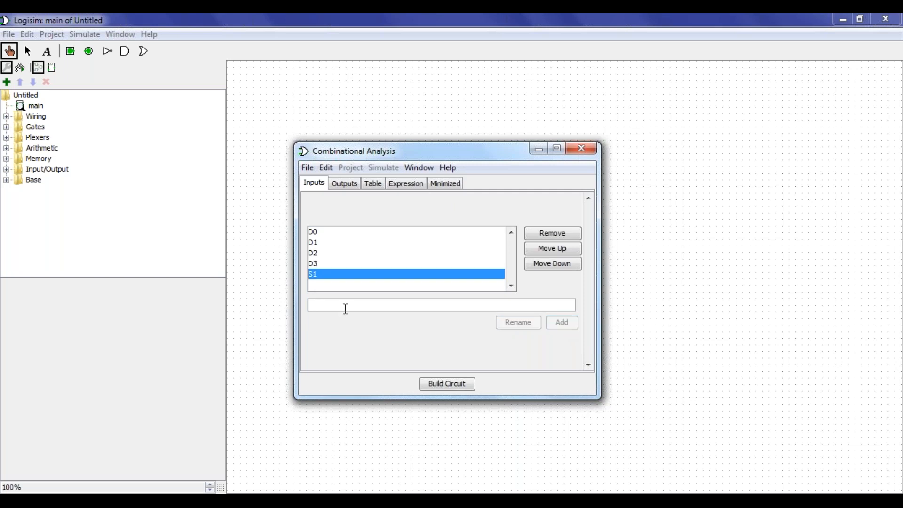
type("S0")
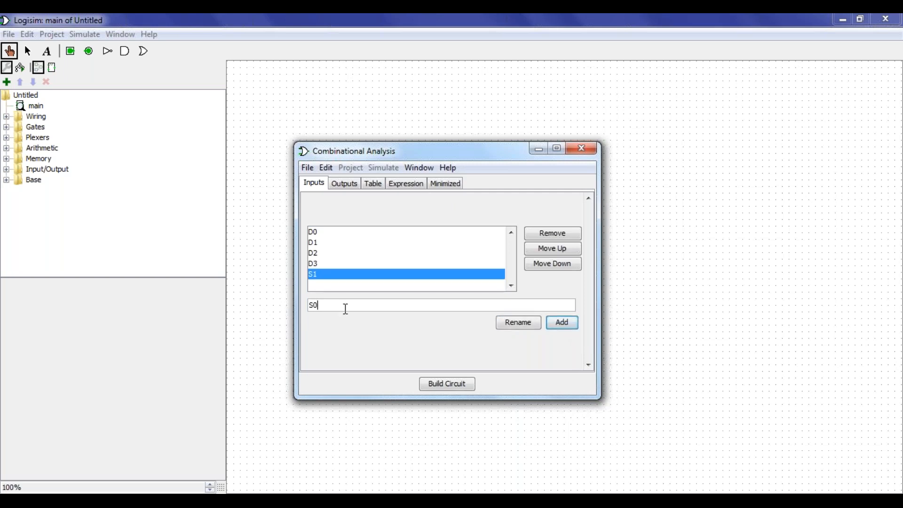
left_click(557, 326)
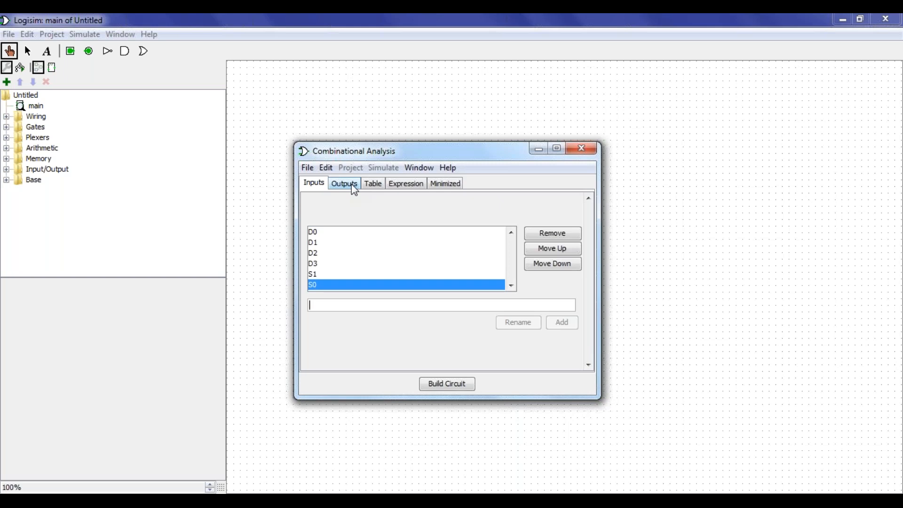
Add Y as the only output, then show its empty expression on the Expression tab
left_click(319, 304)
left_click(345, 184)
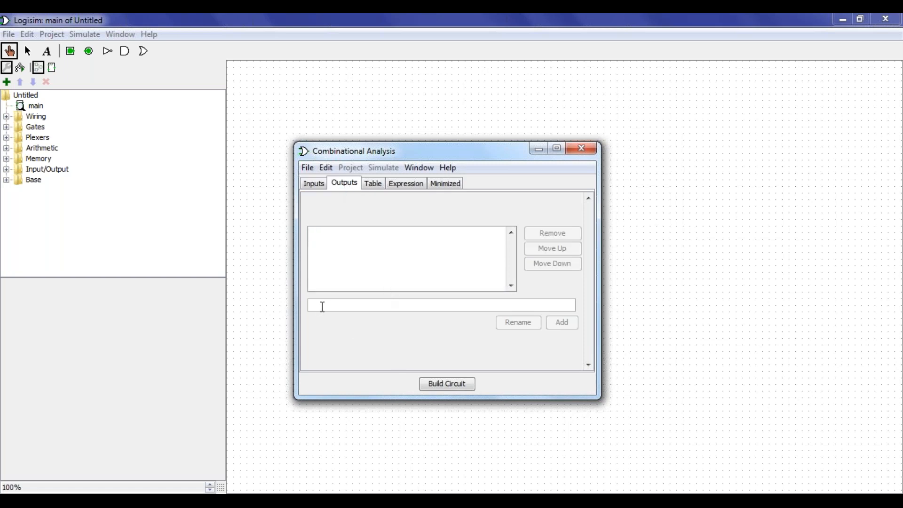
type("Y")
left_click(560, 324)
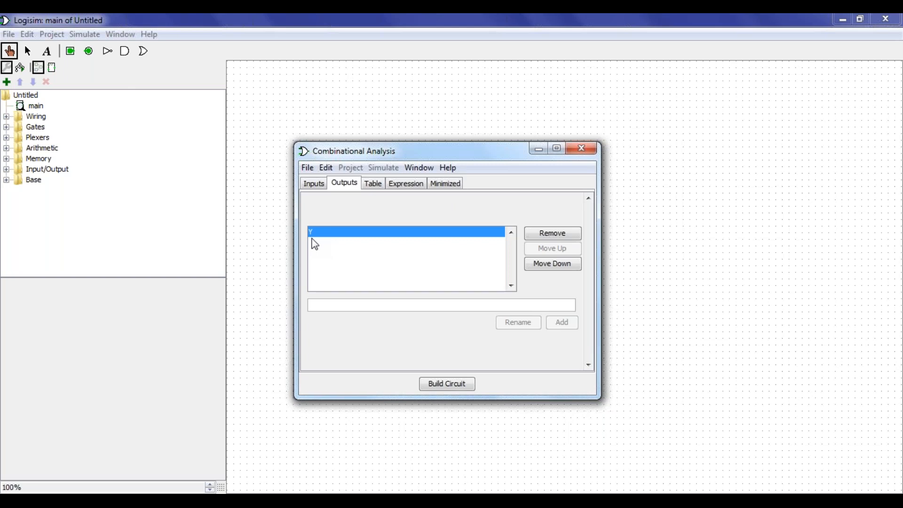
left_click(412, 191)
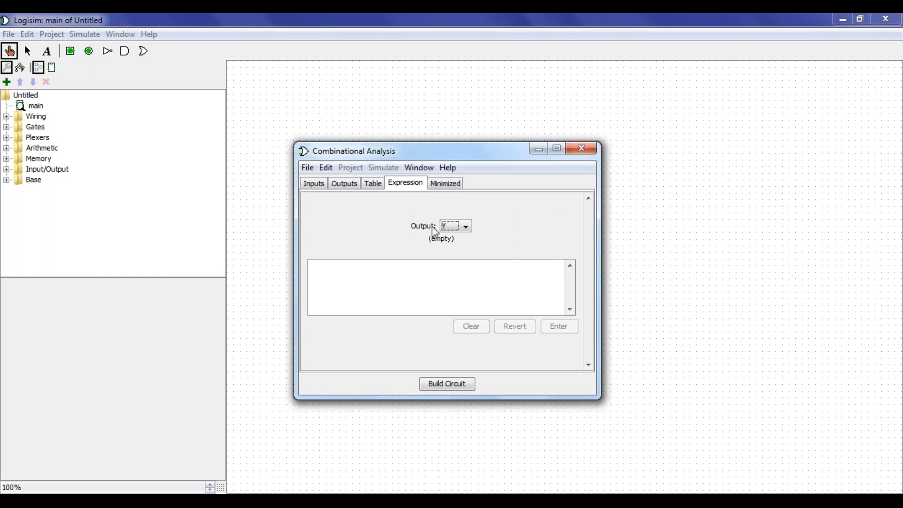
Choose output Y and type s1' s0' D0 + s1' s0 D1 + s1 s0' D2 + S1 S0 D3
left_click(466, 227)
left_click(381, 272)
type("s1")
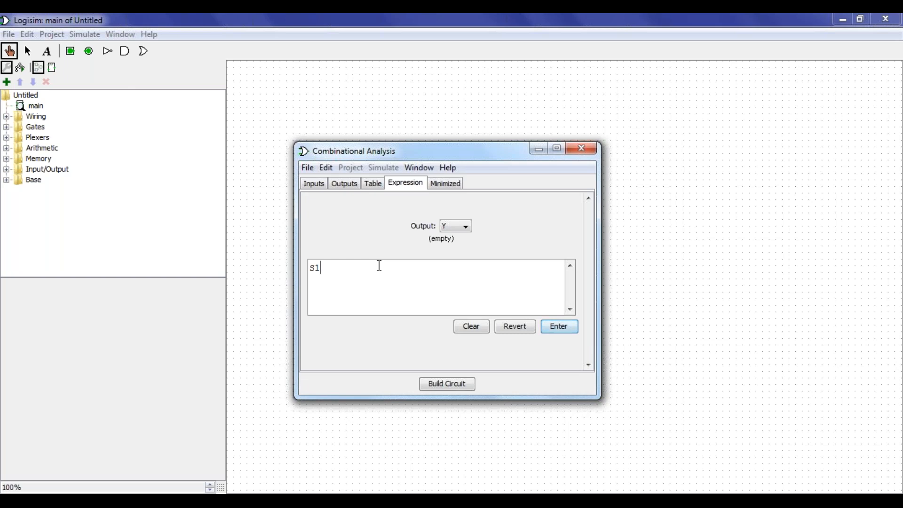
type("'")
type(" s0'")
type(" D0")
type(" + ")
type("s1'")
type(" s0")
type(" D1 ")
type("+ ")
type("s1")
type(" s0")
type("'")
type(" D")
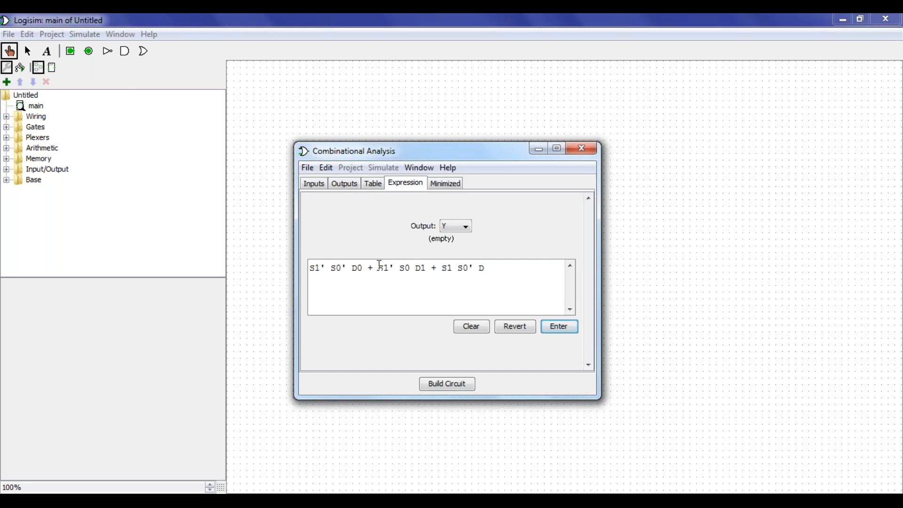
type("2 + S1 S0 D3")
Enter Y's expression and build it into circuit main, replacing the old main
left_click(565, 271)
left_click(447, 385)
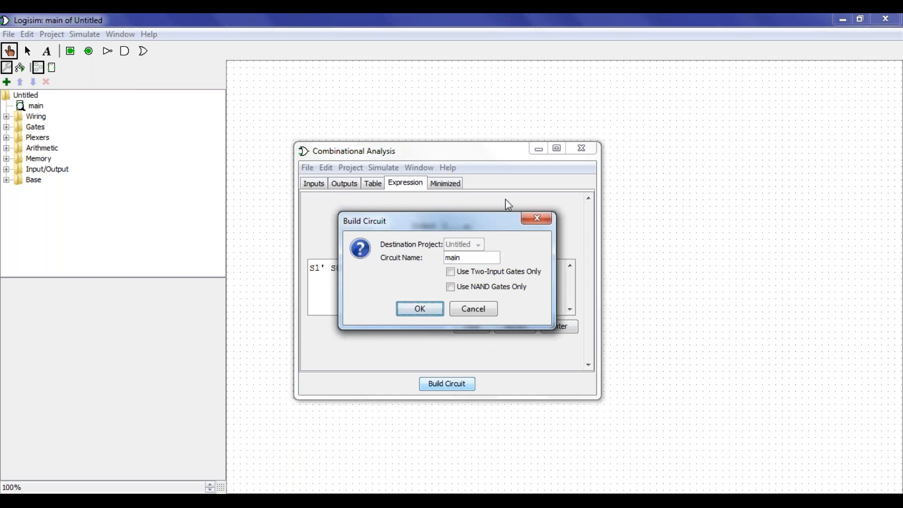
left_click(420, 309)
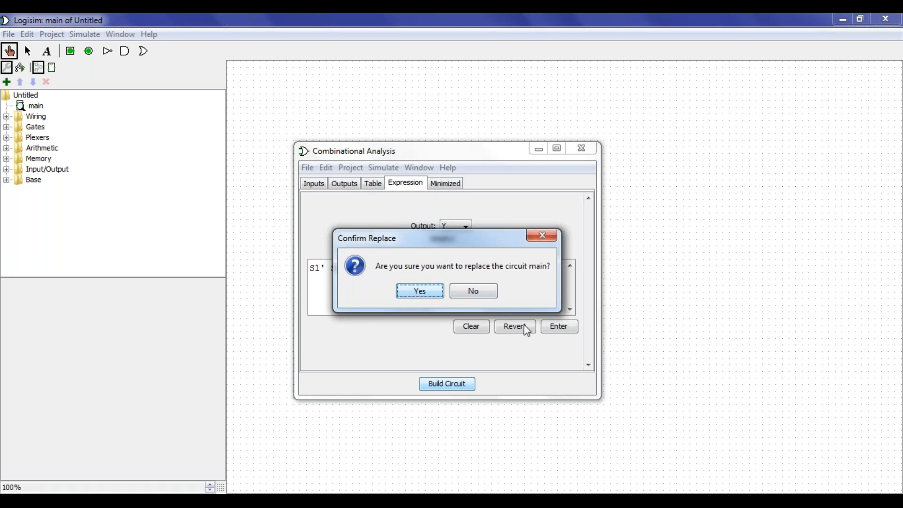
left_click(419, 291)
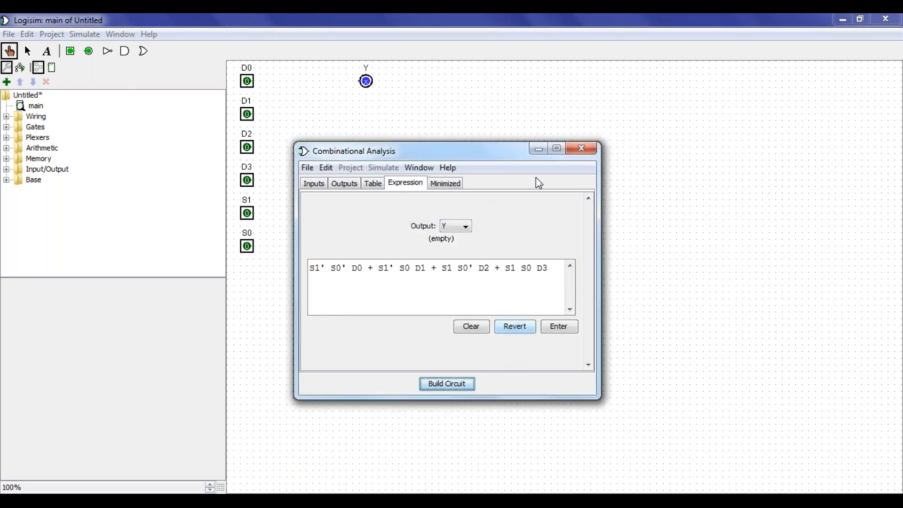
left_click_drag(509, 151, 522, 182)
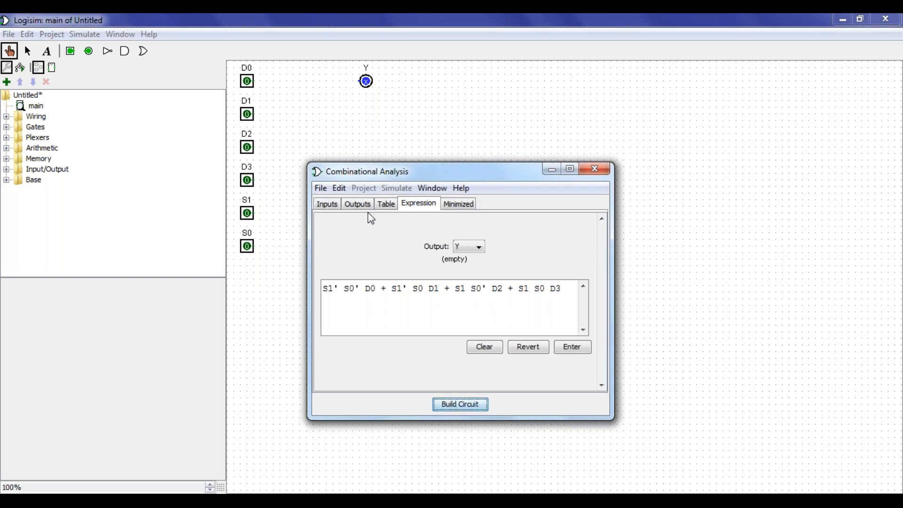
In Y's truth table, change the all-zero input row's Y from x to 0
left_click(387, 204)
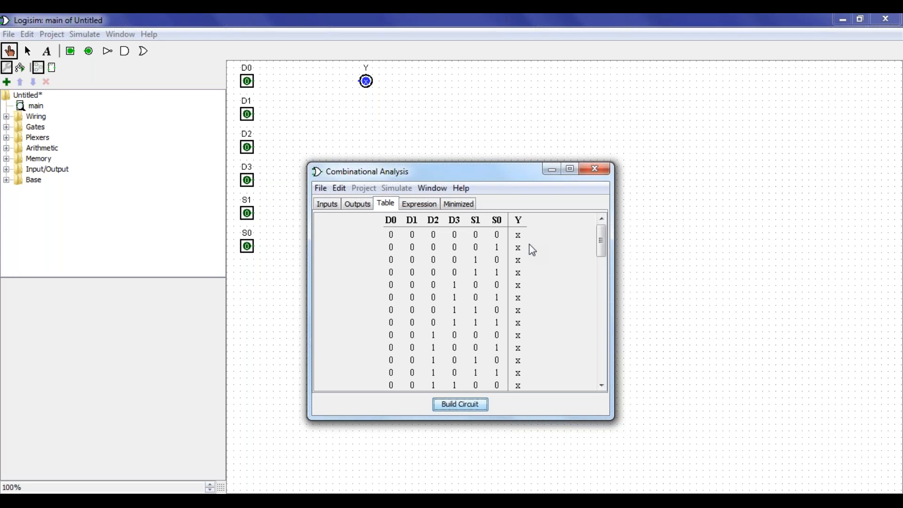
scroll(528, 245, "down", 3)
scroll(539, 265, "down", 8)
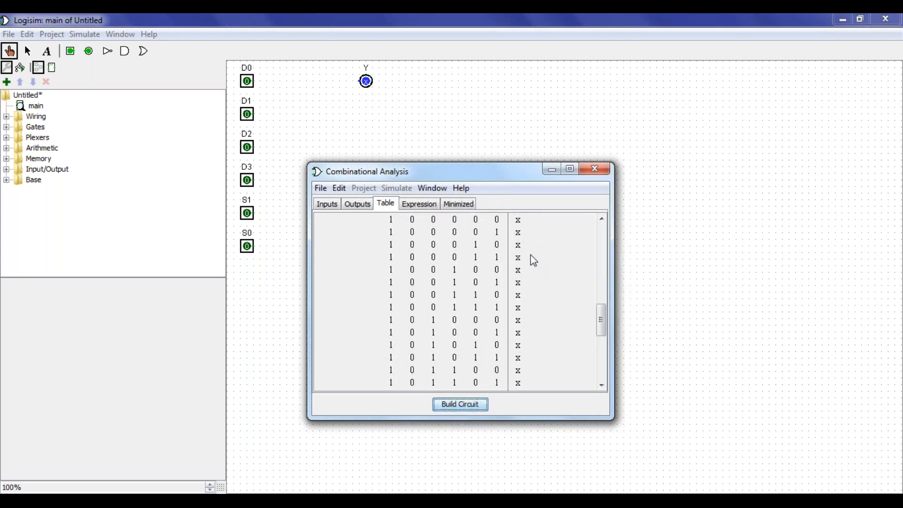
scroll(530, 252, "down", 4)
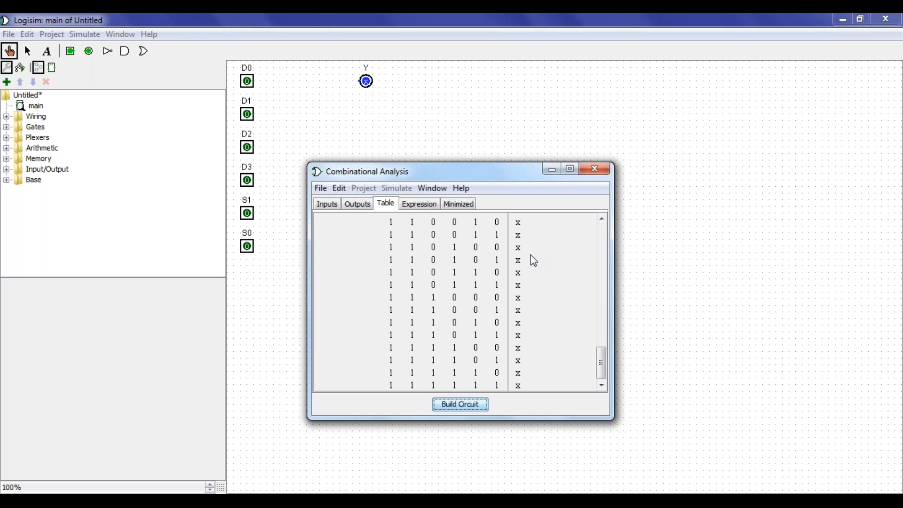
scroll(534, 258, "up", 5)
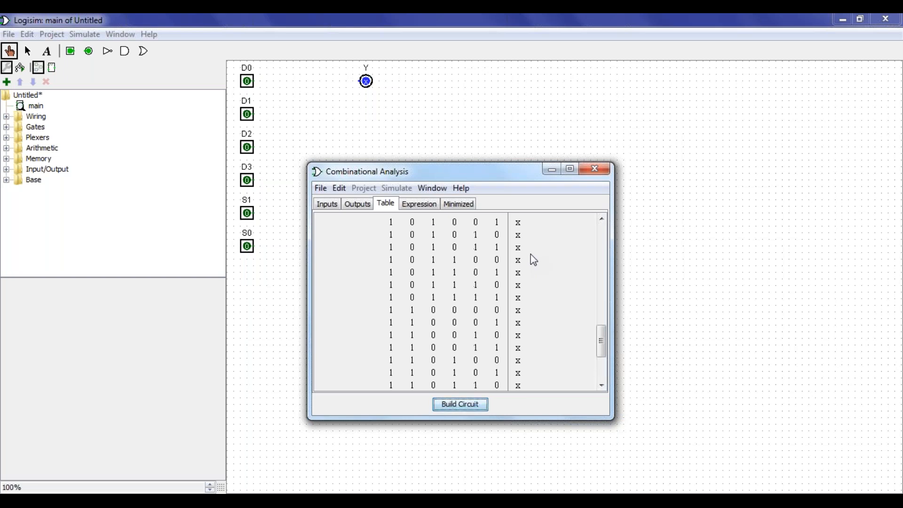
scroll(534, 257, "up", 10)
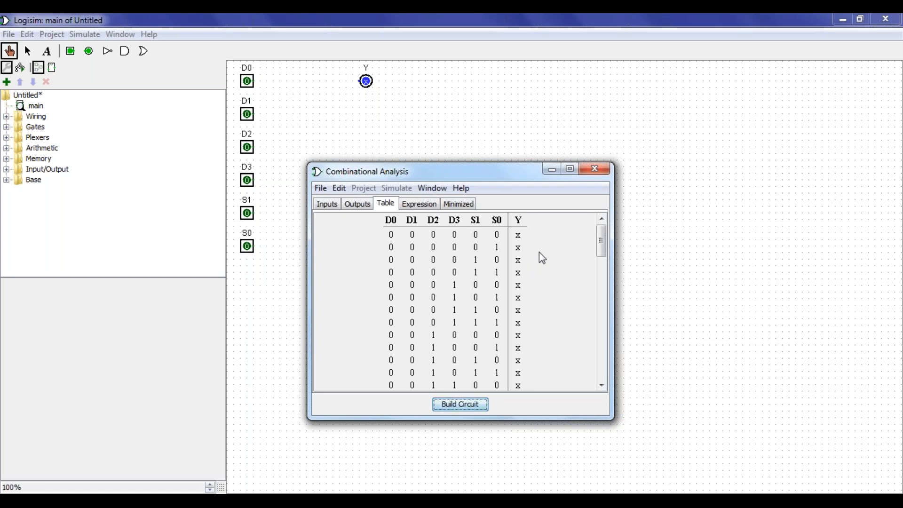
left_click(519, 237)
scroll(540, 254, "down", 12)
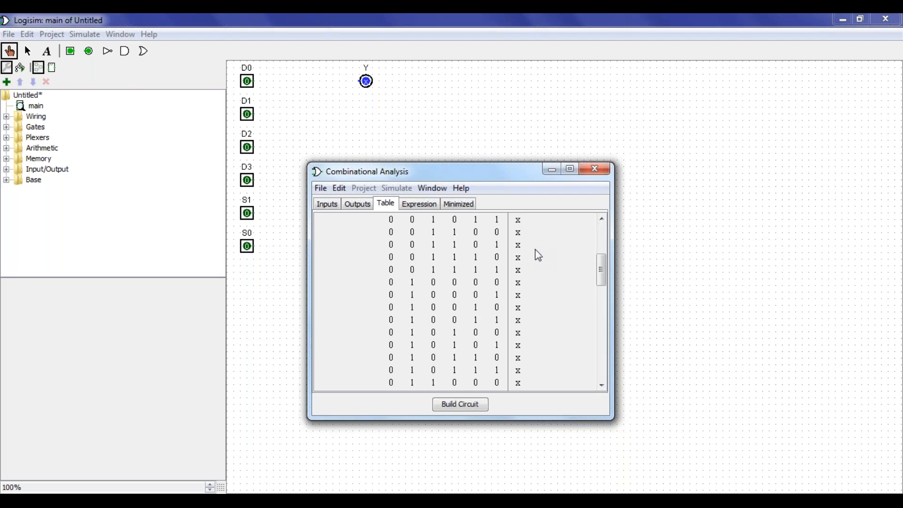
scroll(532, 247, "down", 4)
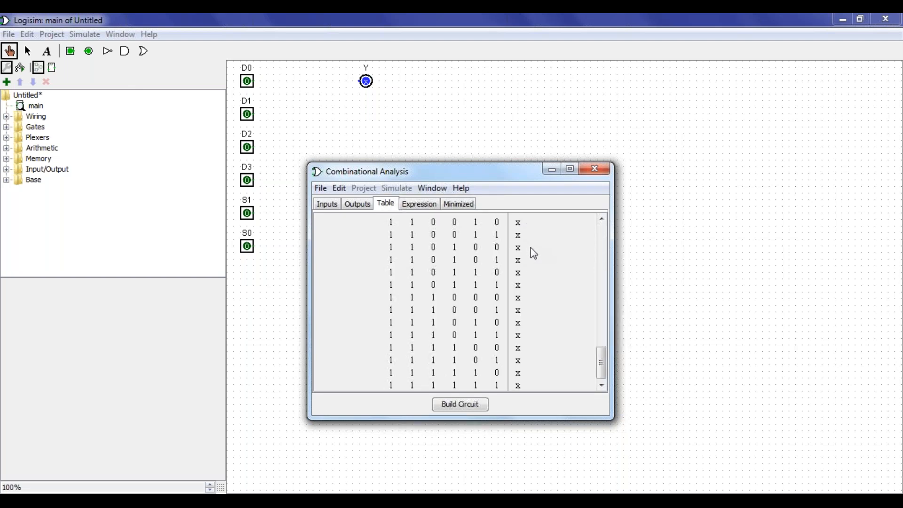
scroll(536, 246, "up", 3)
scroll(539, 246, "up", 13)
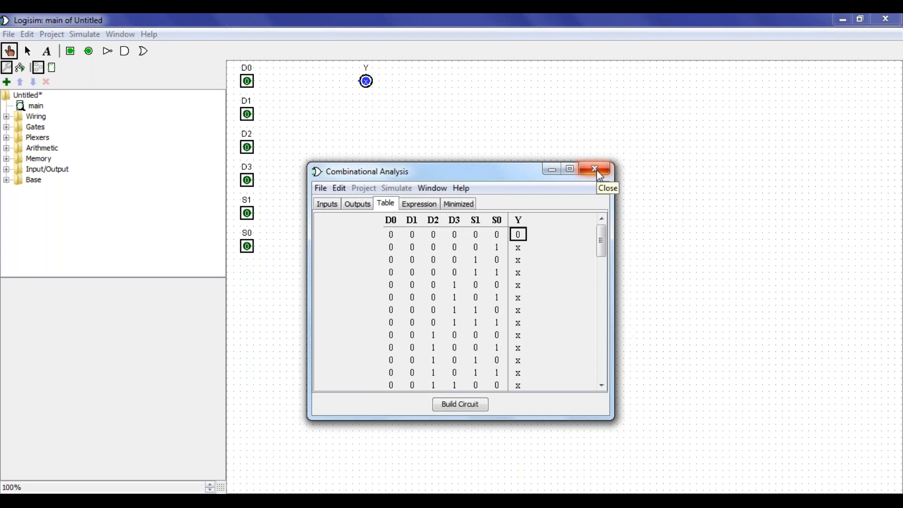
Review the Inputs, Outputs, Table and Expression tabs for Y, then close the analysis window
left_click(358, 207)
left_click(329, 208)
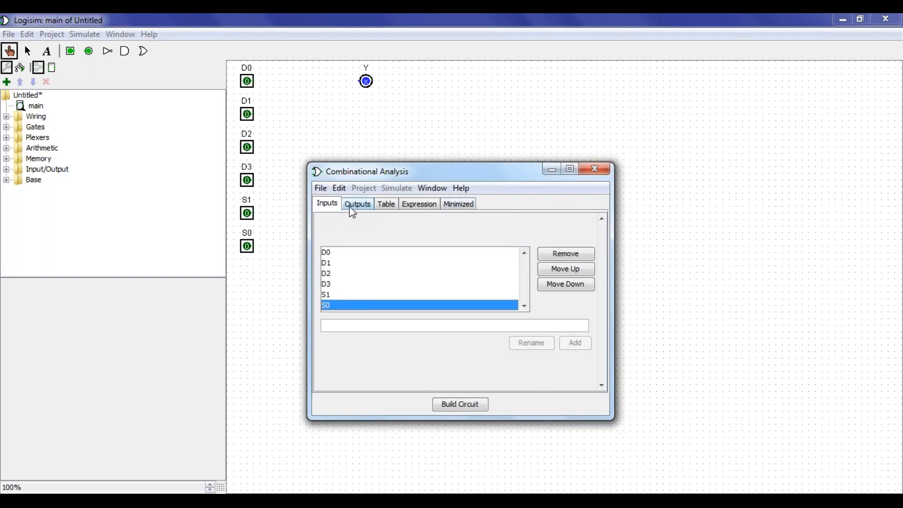
left_click(360, 207)
left_click(385, 207)
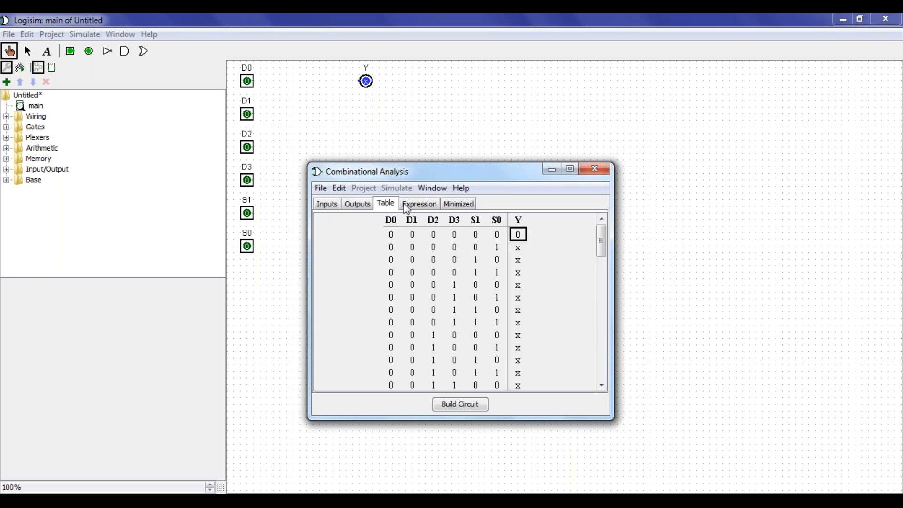
left_click(418, 206)
left_click(480, 247)
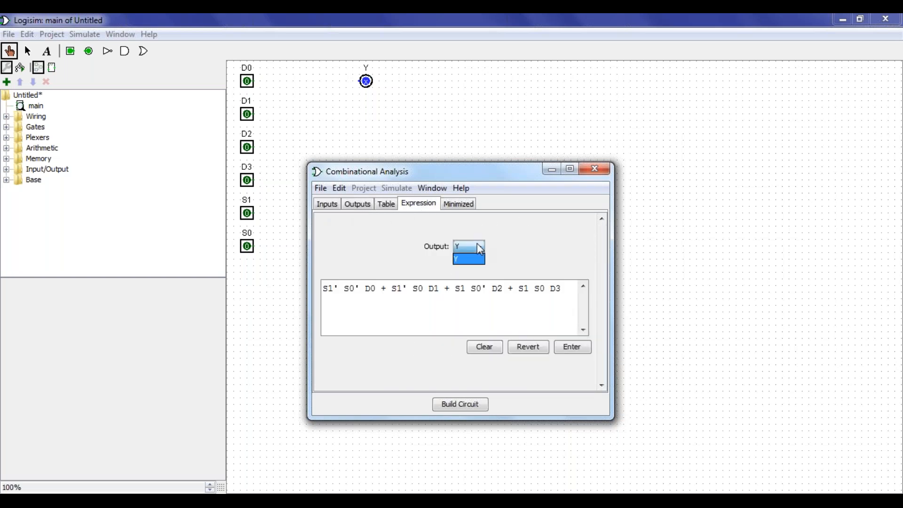
left_click(476, 257)
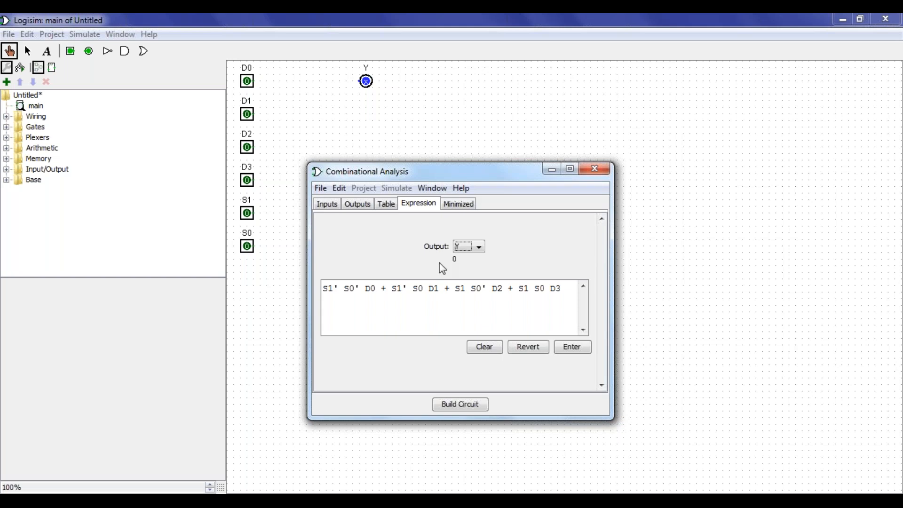
left_click(328, 211)
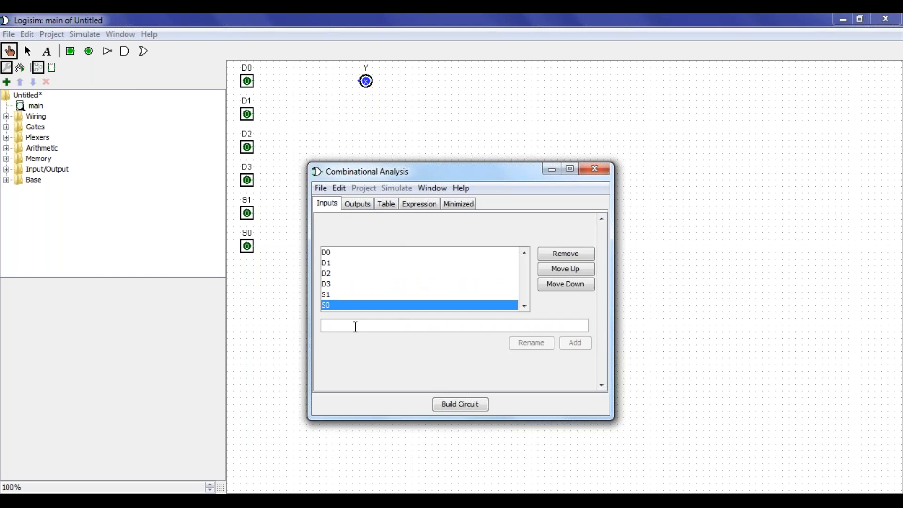
left_click(594, 172)
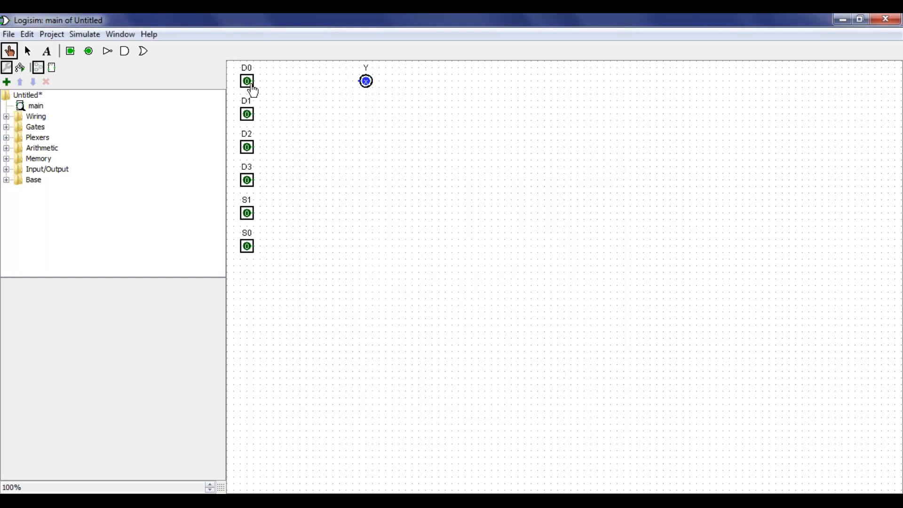
Box-select all seven pins on the canvas and delete them
left_click(27, 51)
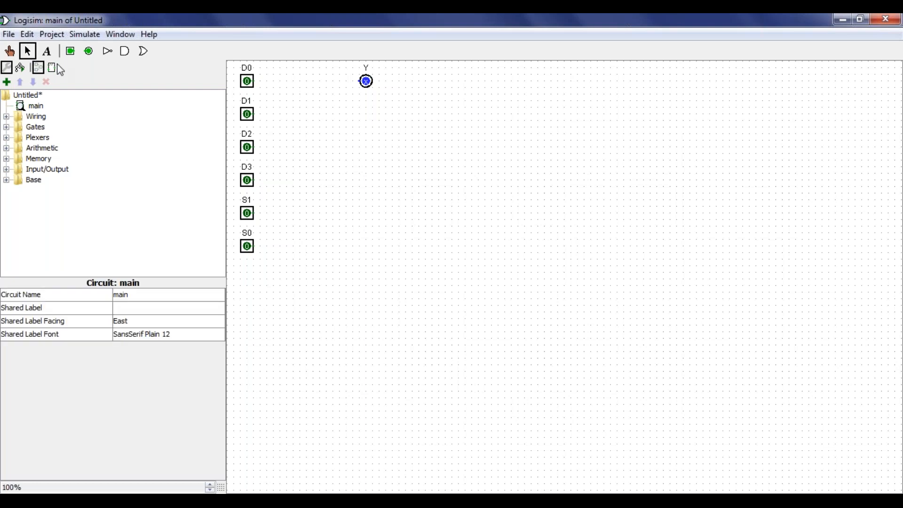
left_click_drag(433, 364, 222, 60)
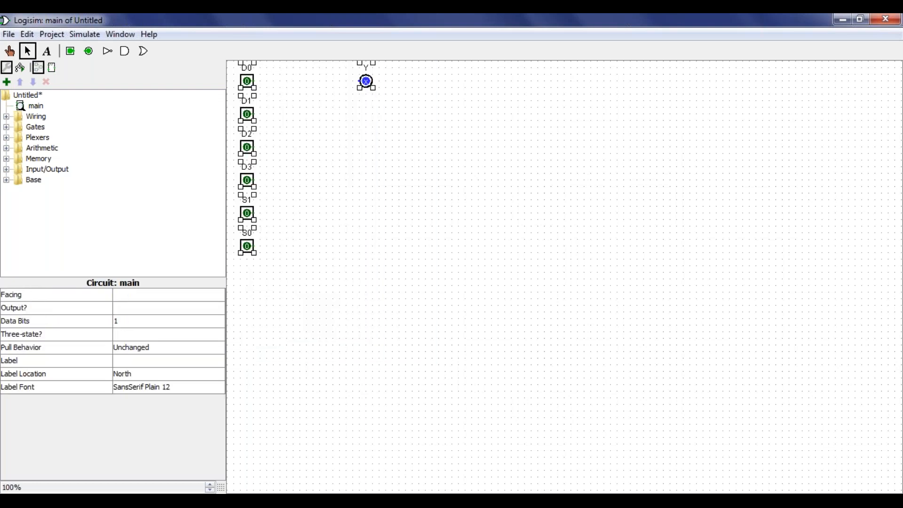
key("Delete")
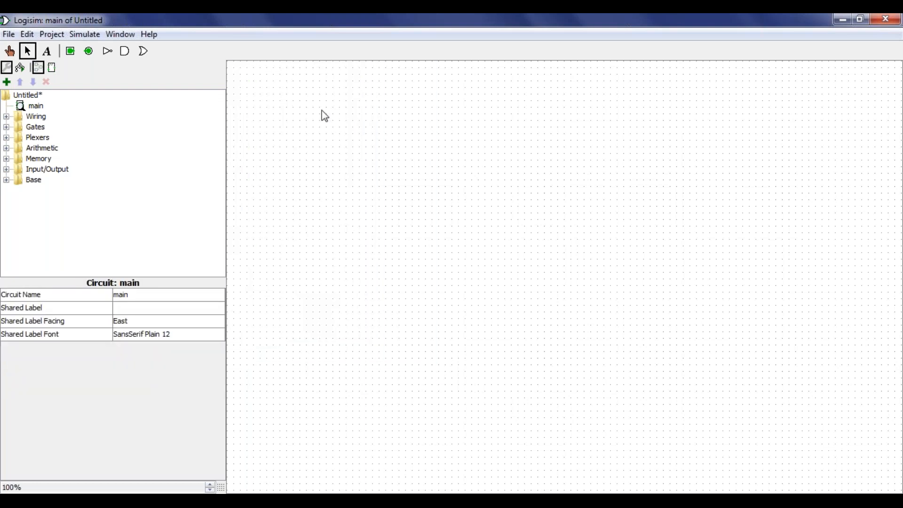
Reopen Combinational Analysis for the empty circuit and add inputs D0, D1 and D2
left_click(52, 34)
left_click(99, 245)
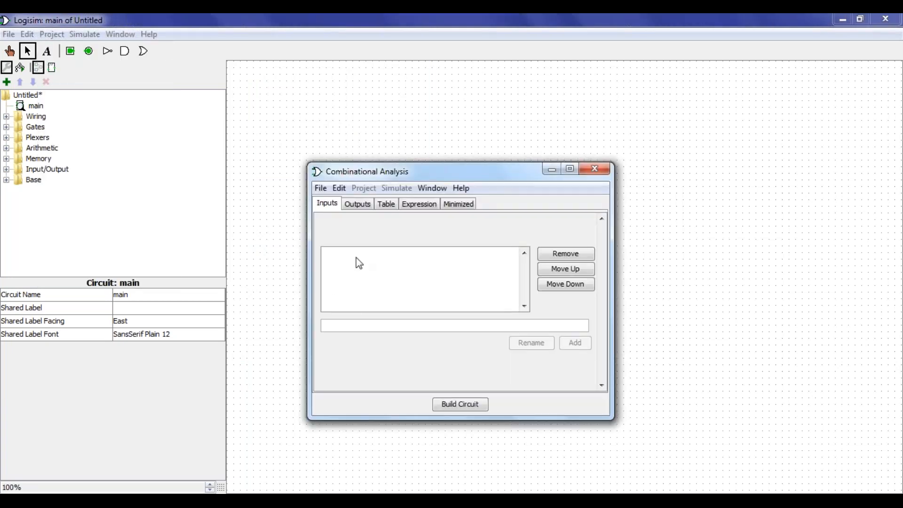
left_click(339, 324)
type("D0")
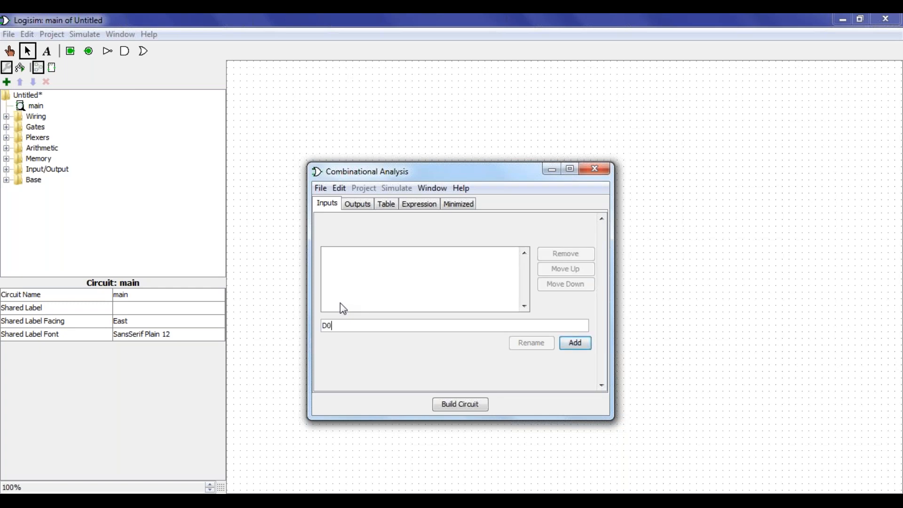
left_click(569, 345)
type("D1")
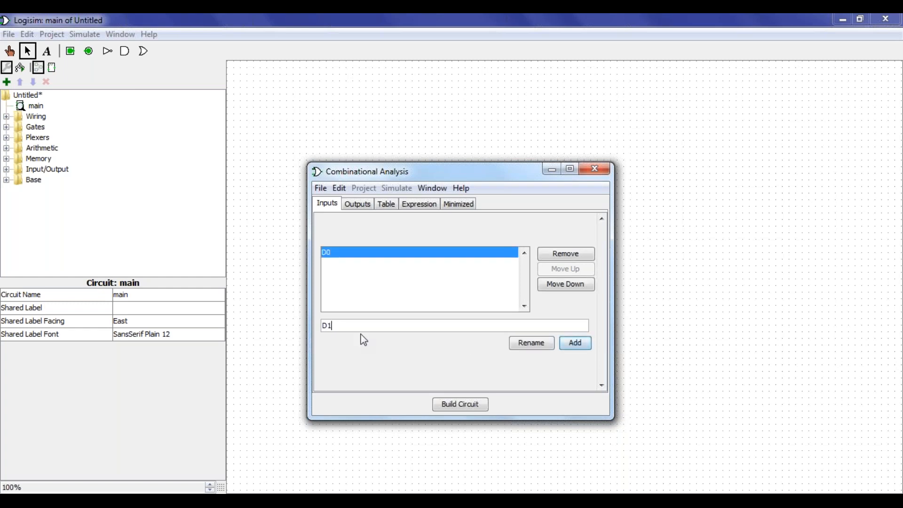
left_click(575, 345)
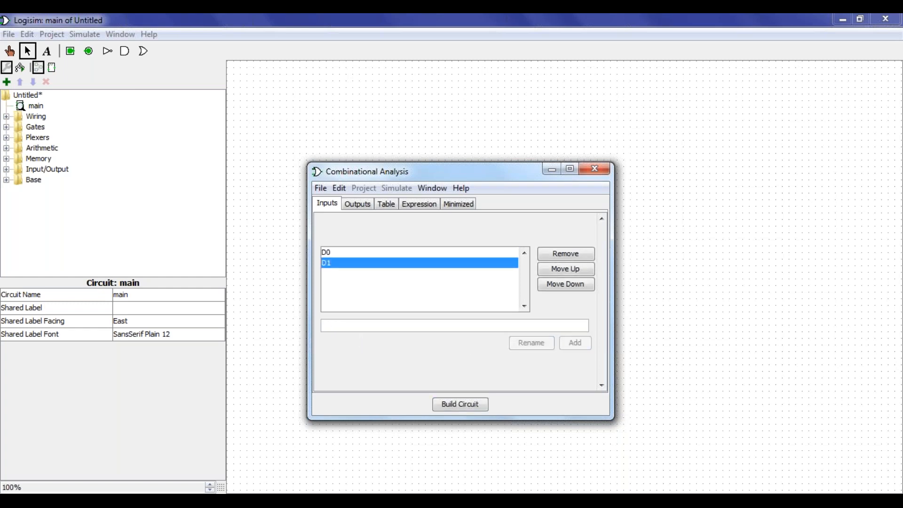
type("D2")
left_click(576, 342)
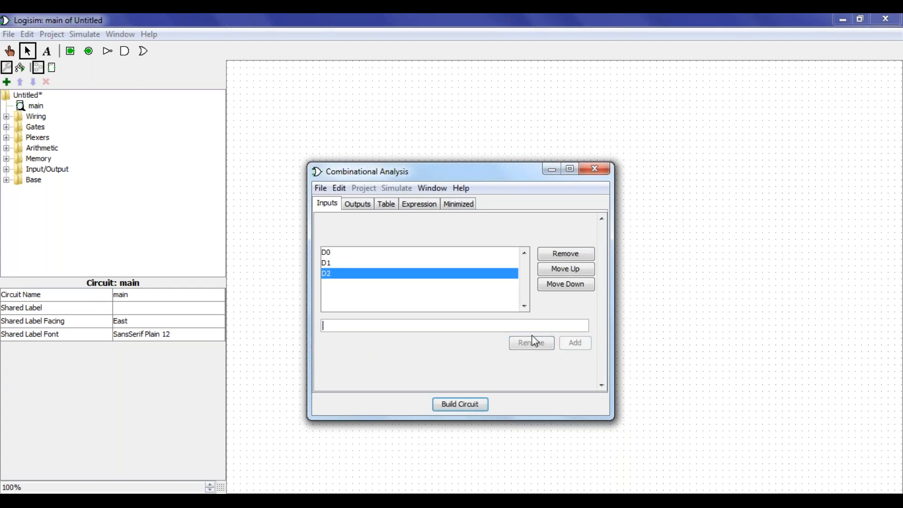
Add inputs D3, S0 and S1, discarding a disallowed apostrophe typed in the name field
type("D3")
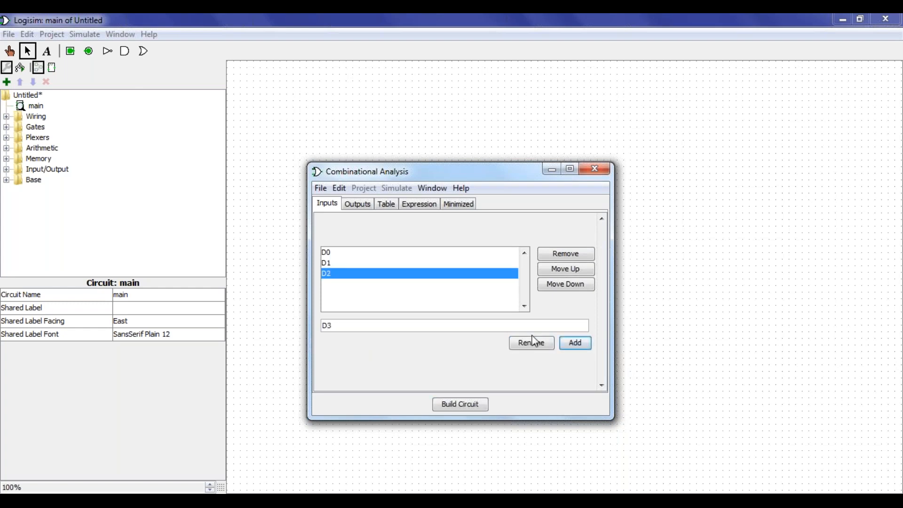
left_click(575, 346)
type("S0")
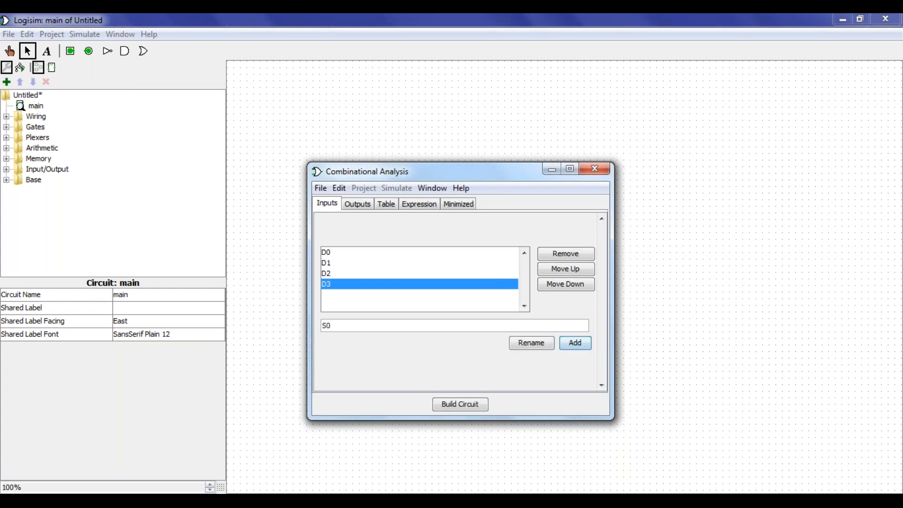
left_click(574, 347)
type("S1")
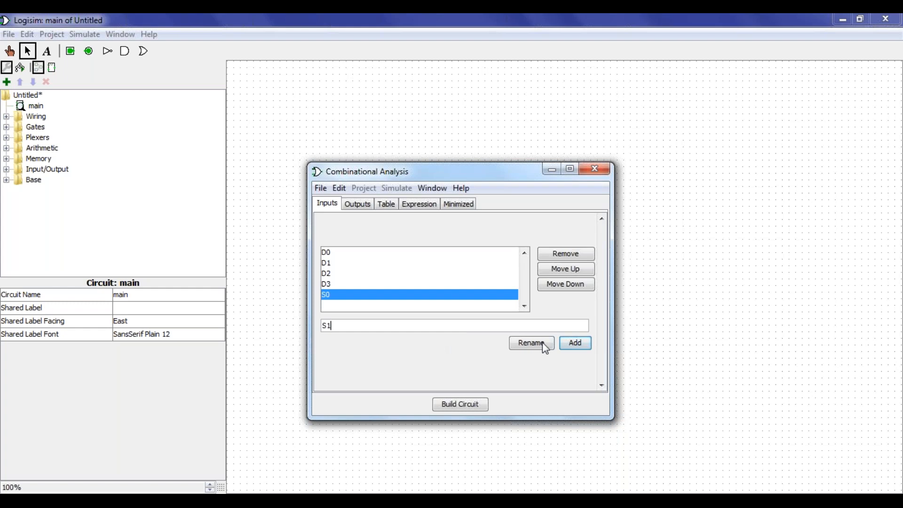
left_click(574, 344)
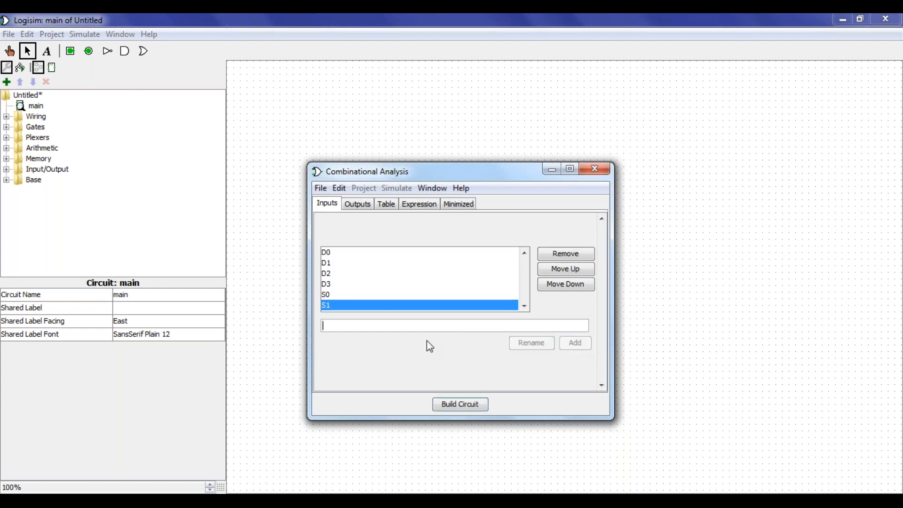
type("S0'")
key("BackSpace")
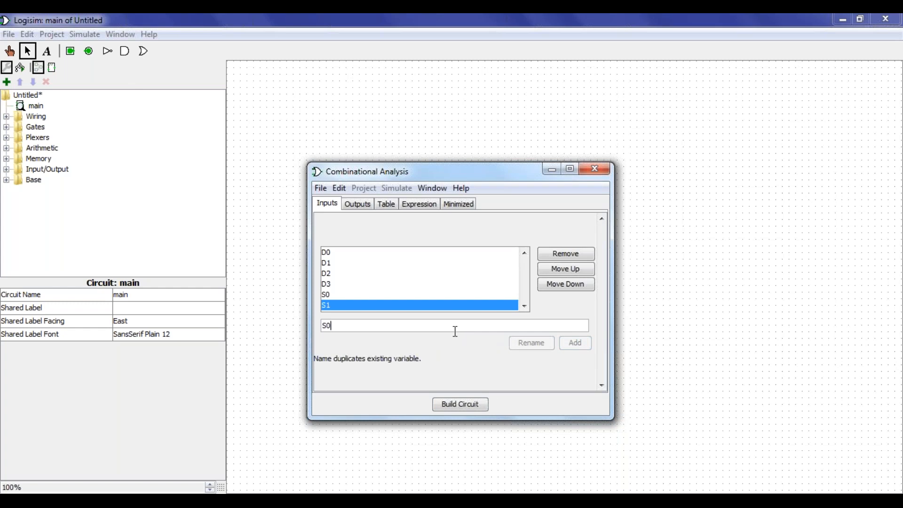
type("'")
key("BackSpace")
key("BackSpace")
key("BackSpace")
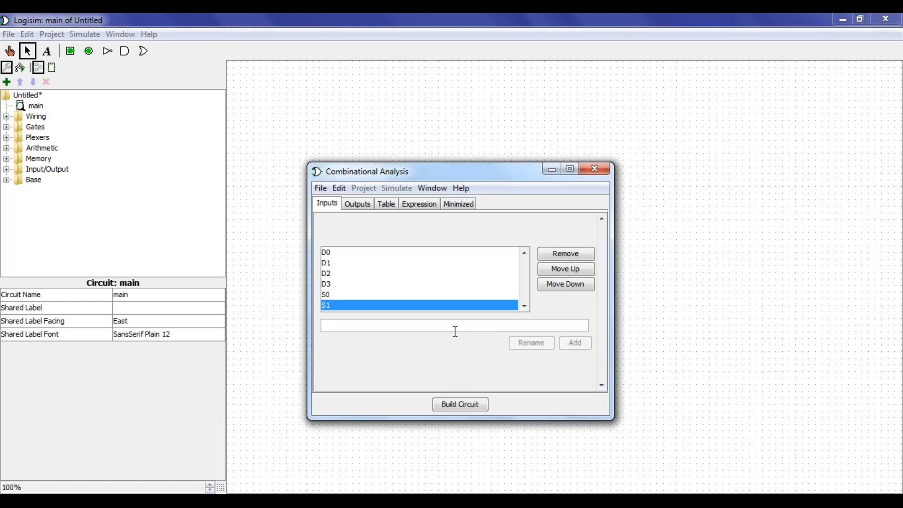
left_click(360, 205)
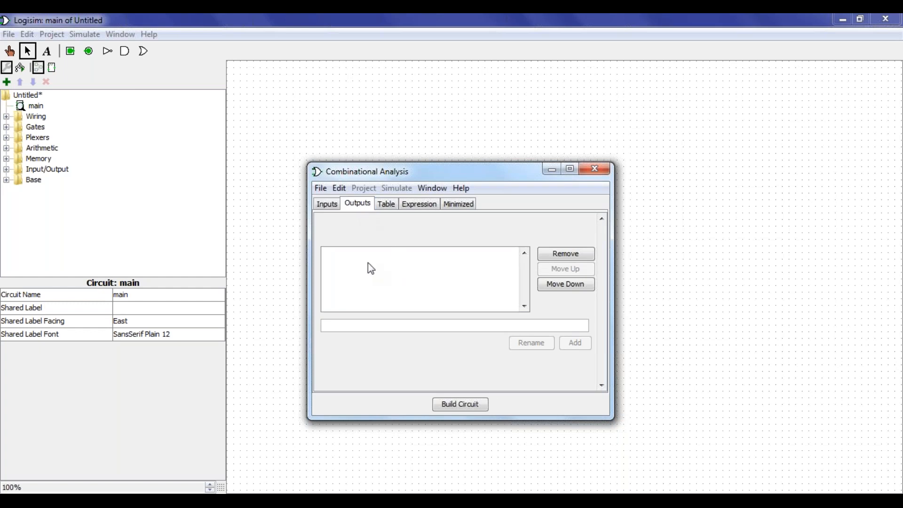
Add output Y and show the truth table, where Y is x in every row
left_click(390, 324)
type("Y")
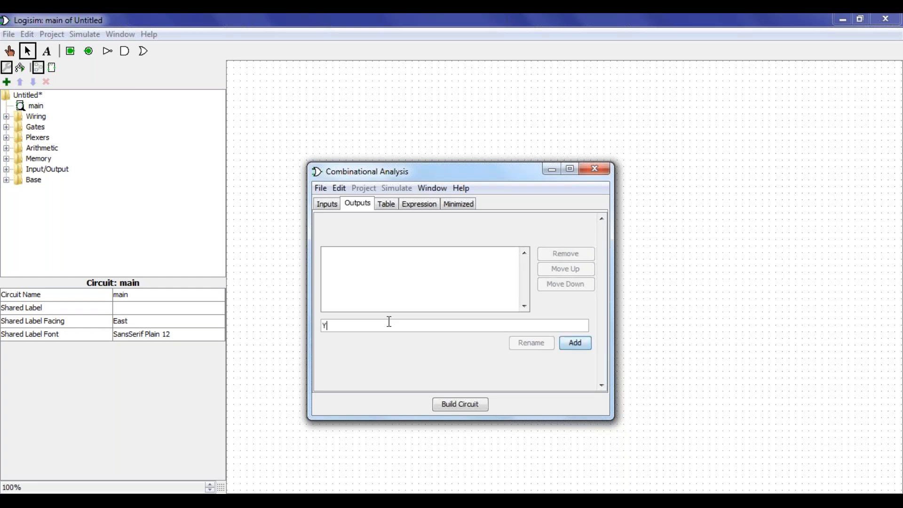
left_click(579, 345)
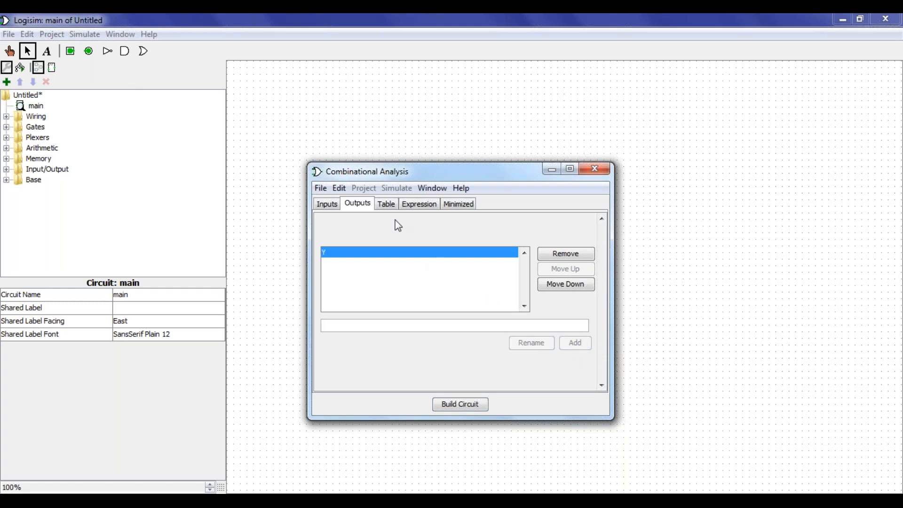
left_click(385, 203)
left_click_drag(602, 245, 590, 226)
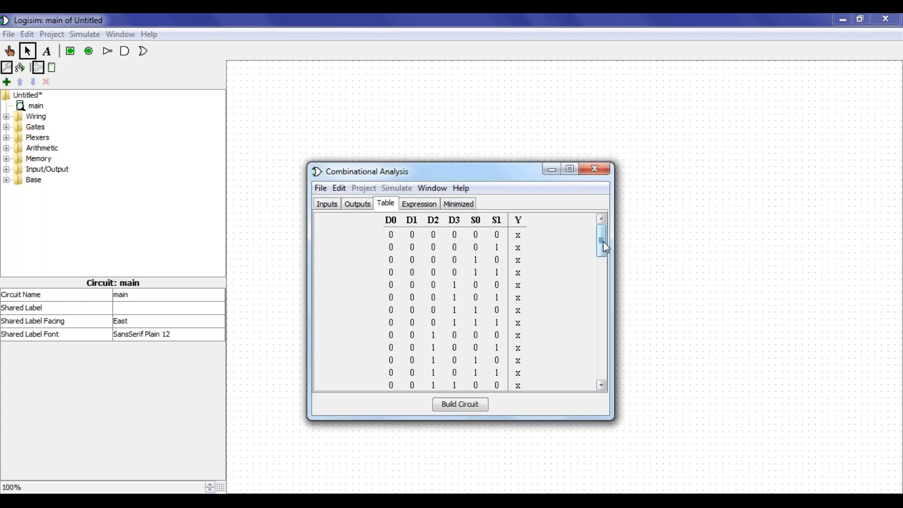
On the Expression tab, pick output Y and apply its sum-of-products multiplexer expression
left_click(422, 209)
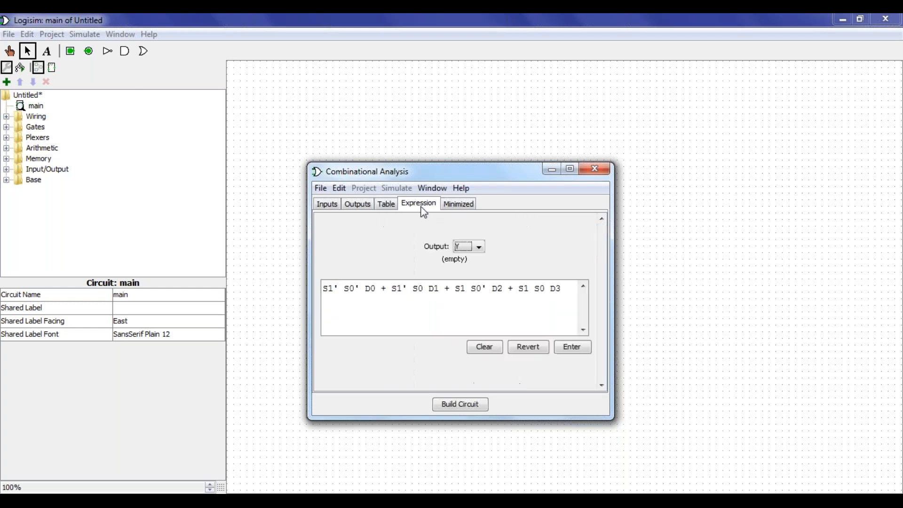
left_click(481, 251)
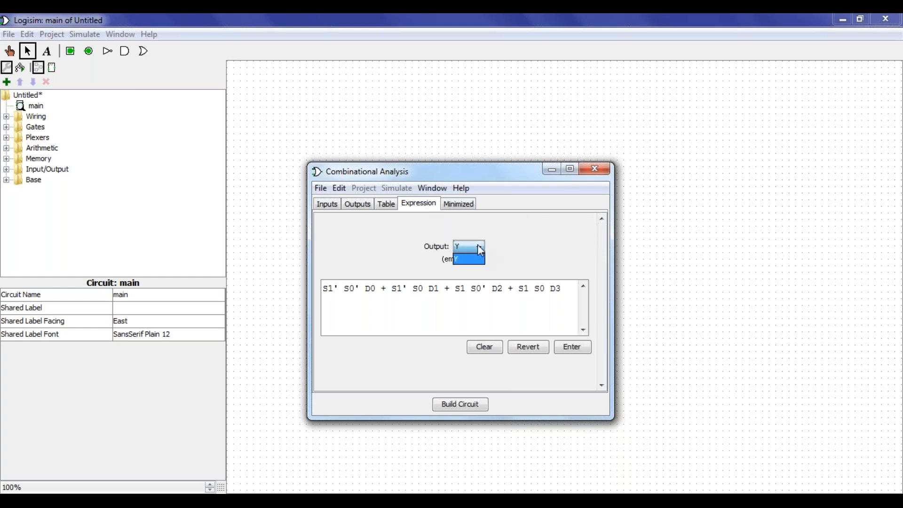
left_click(471, 256)
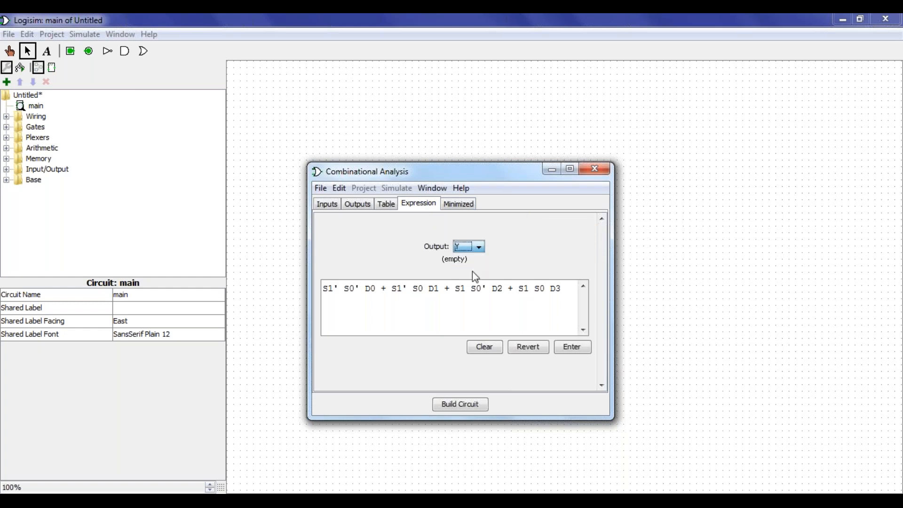
left_click(384, 291)
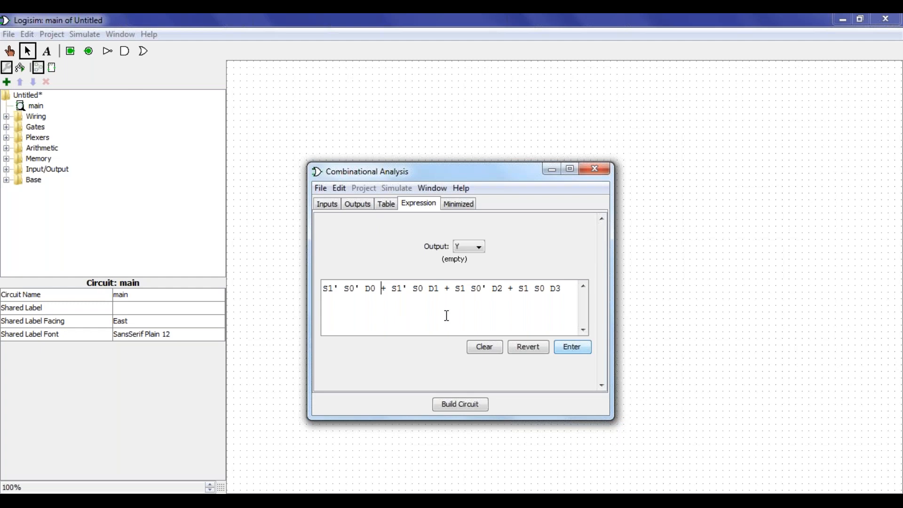
left_click(572, 347)
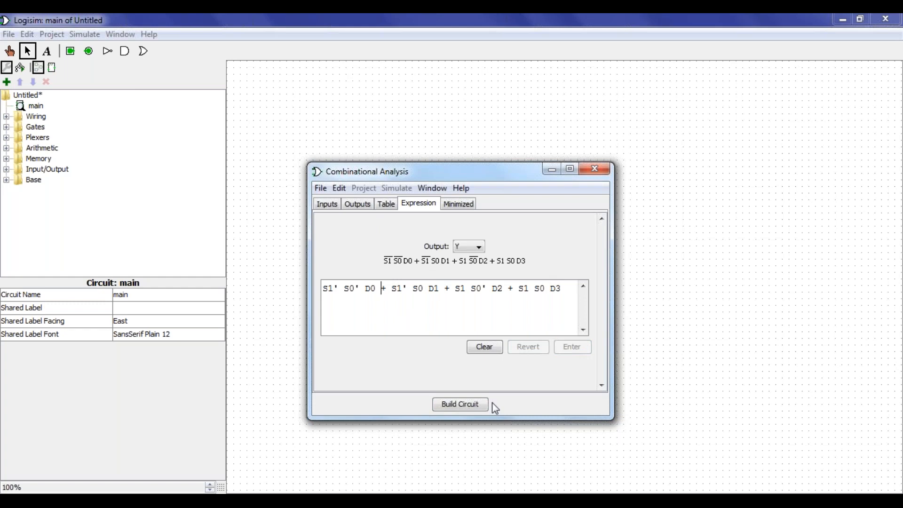
Build the circuit into main, replacing the existing one, and select the whole generated circuit
left_click(480, 408)
left_click(437, 323)
left_click(436, 319)
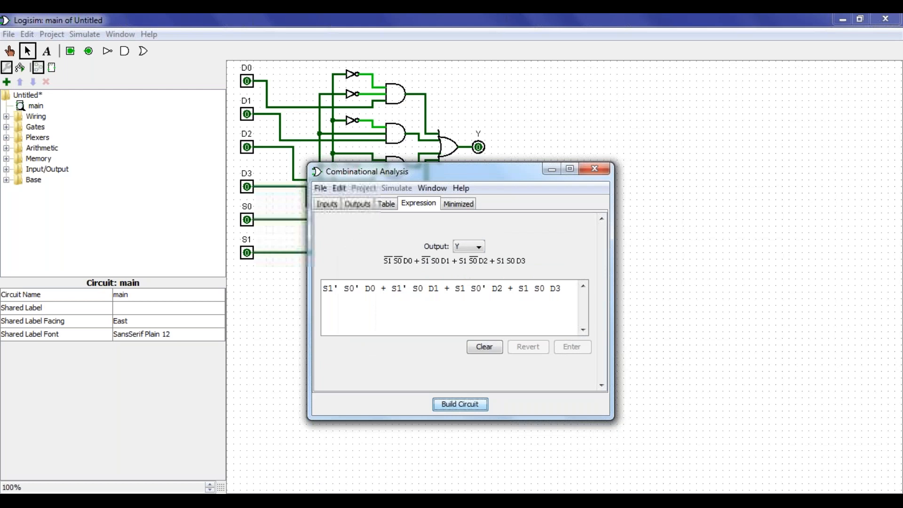
left_click(595, 169)
left_click_drag(516, 277, 221, 57)
Delete the selected circuit and reopen Combinational Analysis from Project > Analyze Circuit
key("Delete")
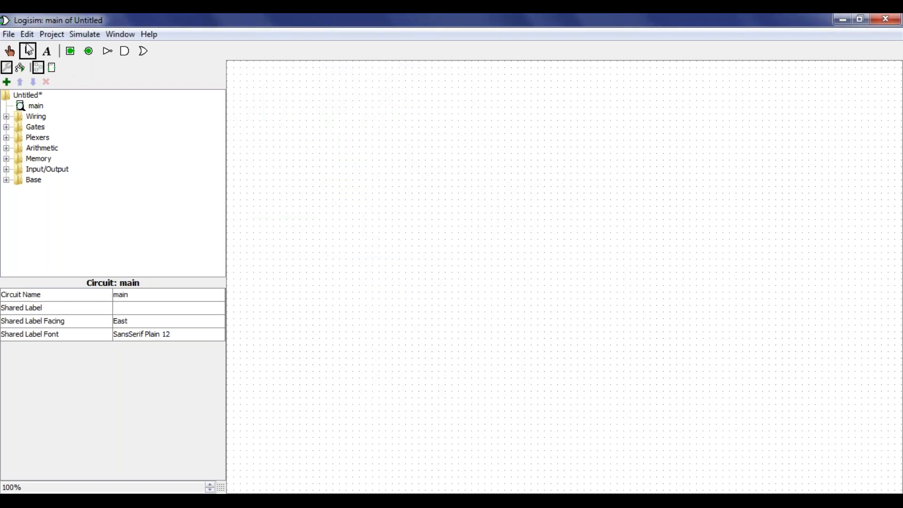
left_click(52, 35)
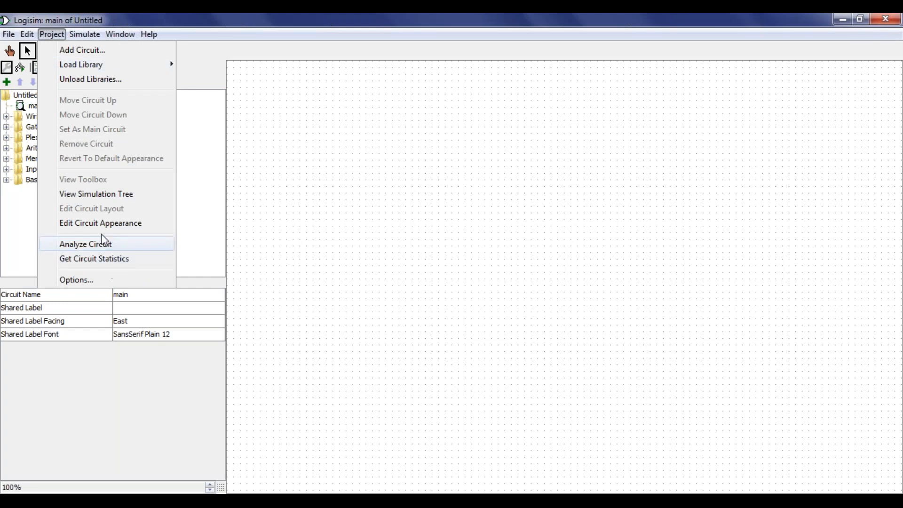
left_click(125, 246)
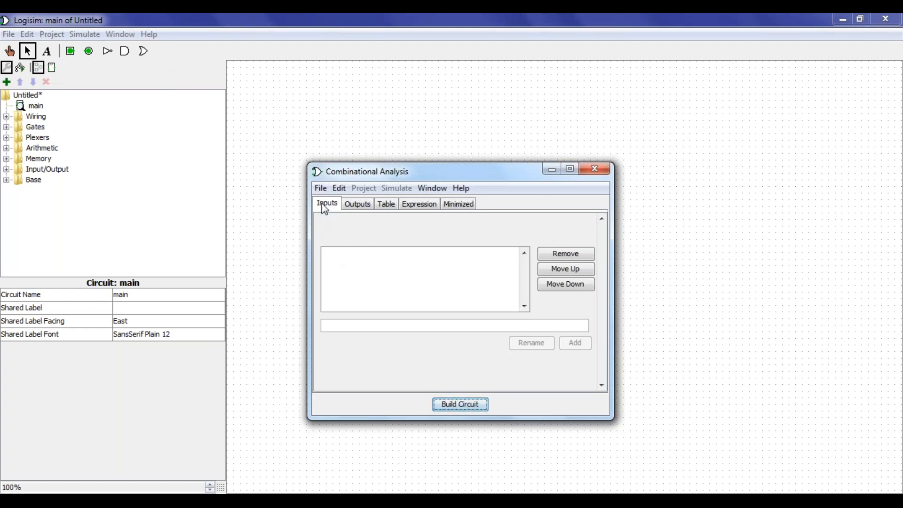
Add the six inputs D0, D1, D2, D3, S1 and S0 to the inputs list
left_click(343, 325)
type("D0")
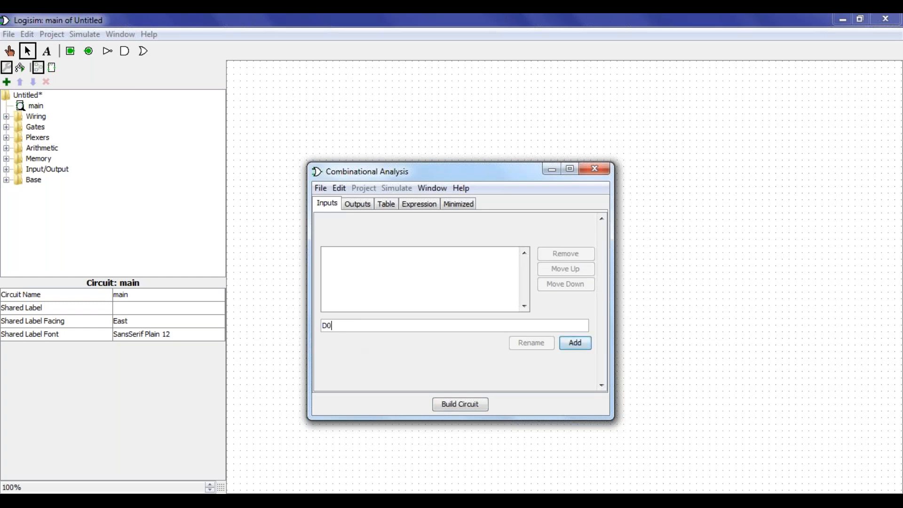
left_click(575, 343)
type("D1")
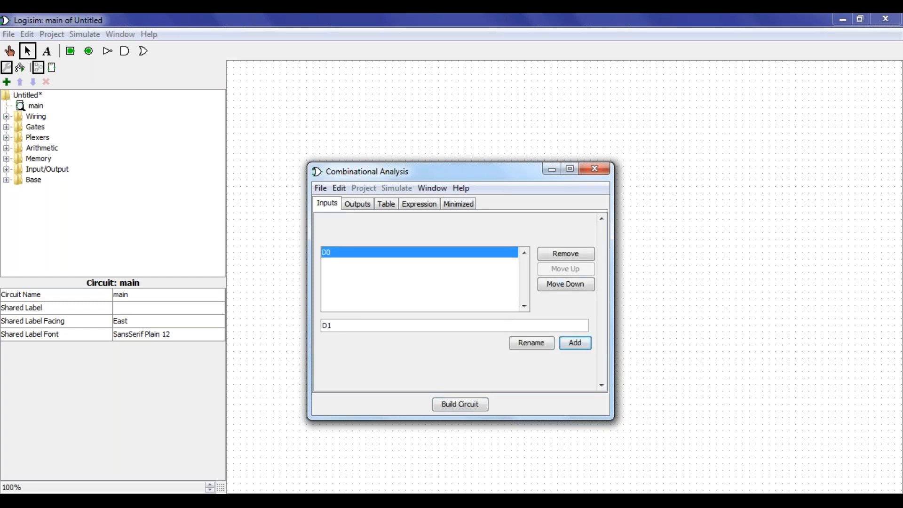
left_click(577, 345)
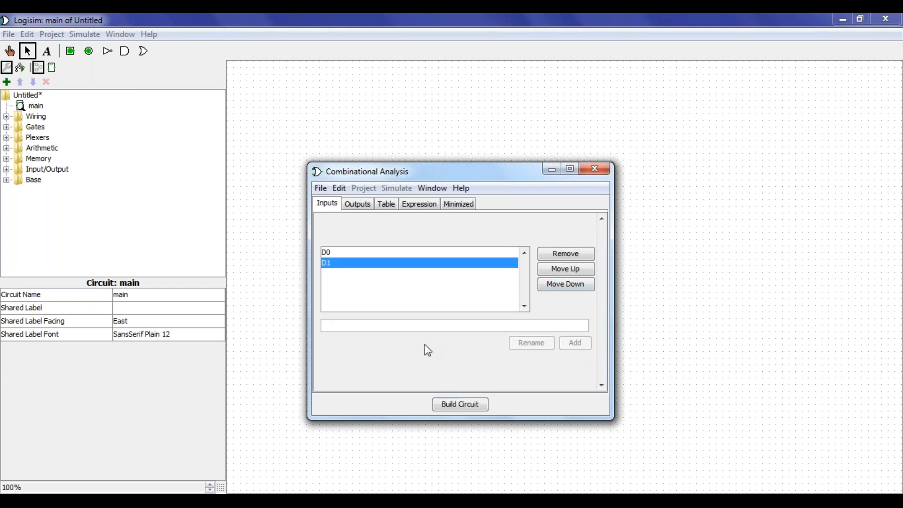
type("D2")
left_click(586, 343)
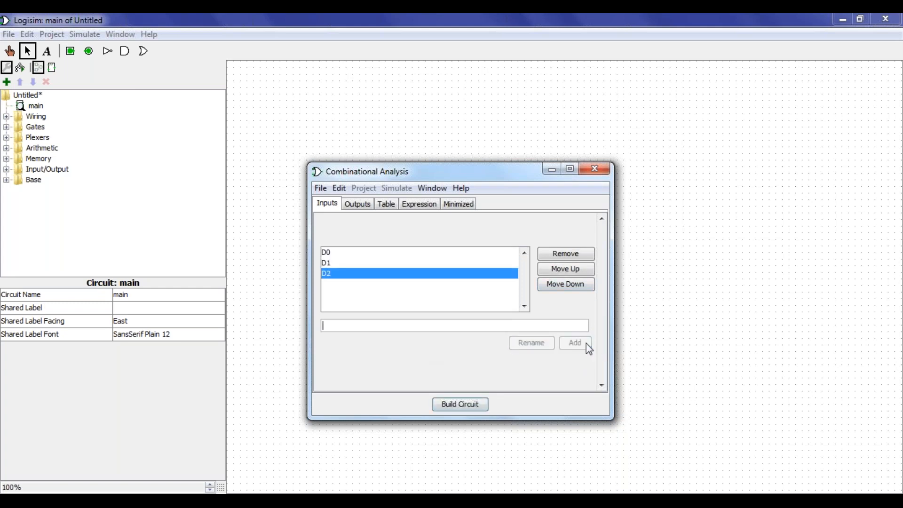
type("D3")
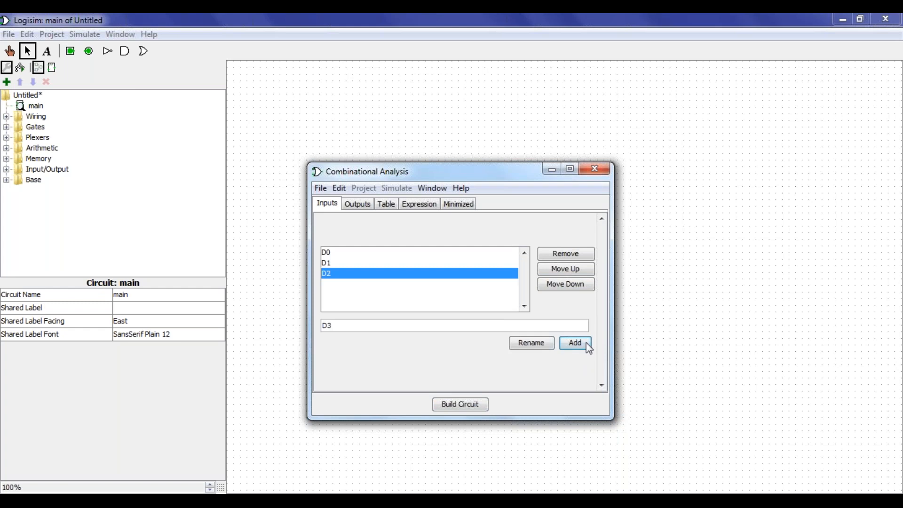
left_click(586, 343)
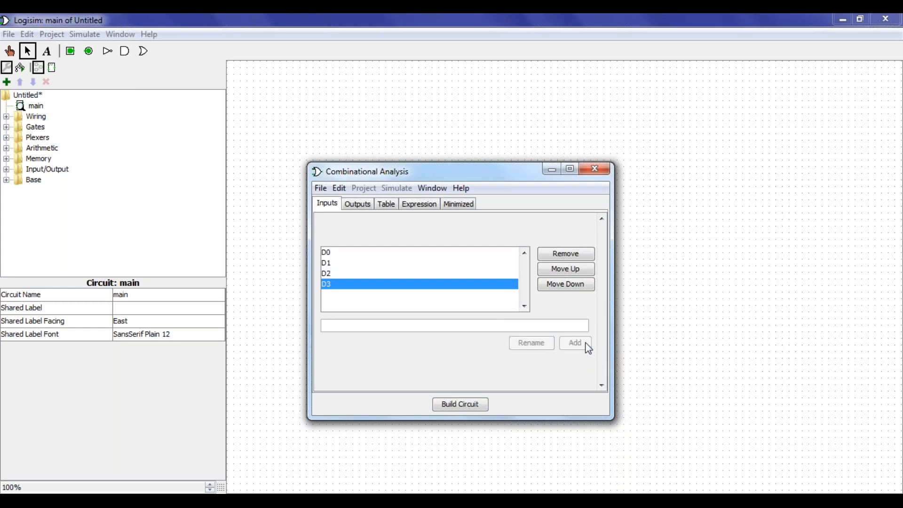
type("S1")
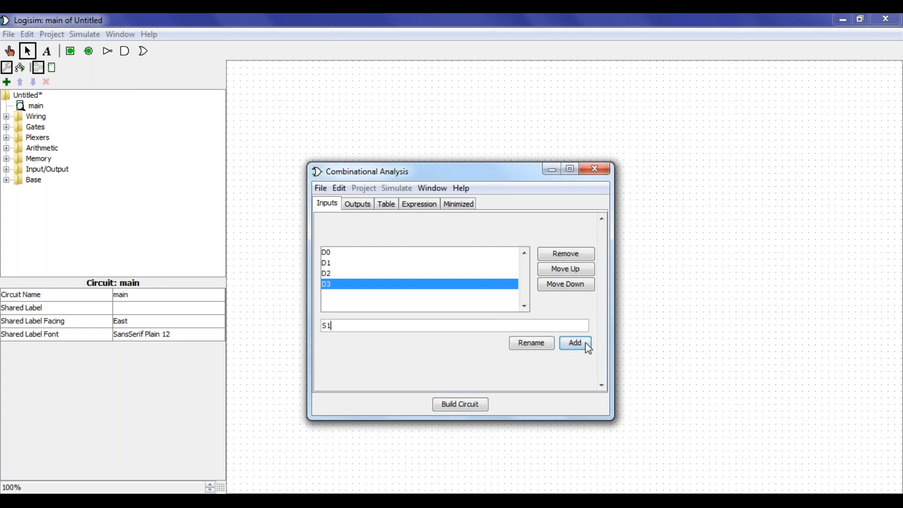
left_click(585, 342)
type("S0")
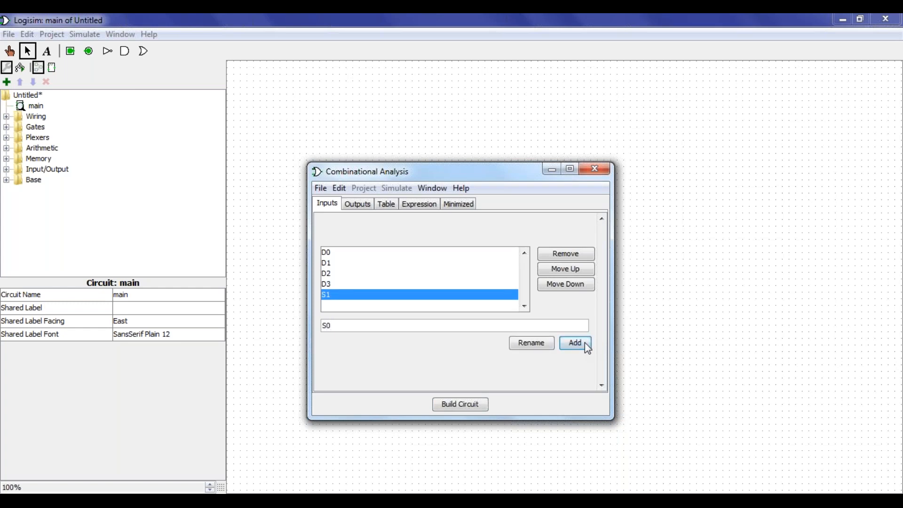
left_click(586, 346)
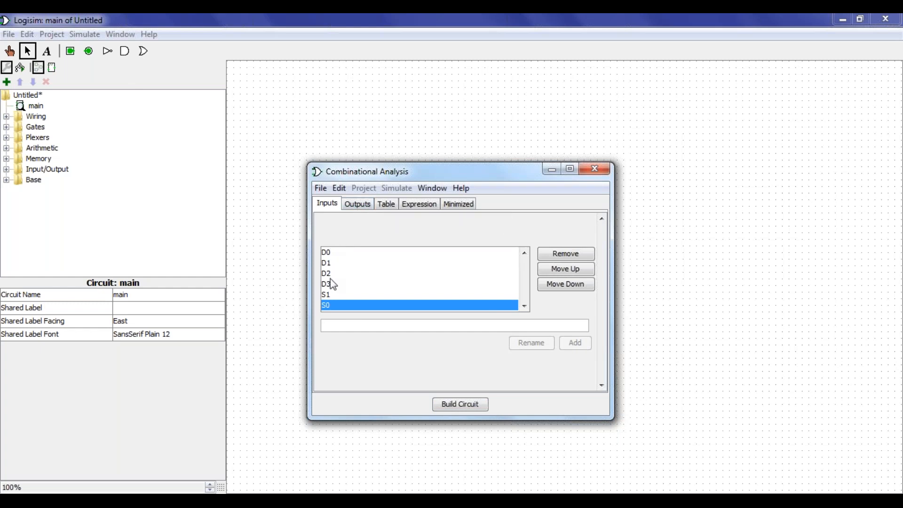
Add Y as the single output
left_click(365, 210)
left_click(357, 322)
type("Y")
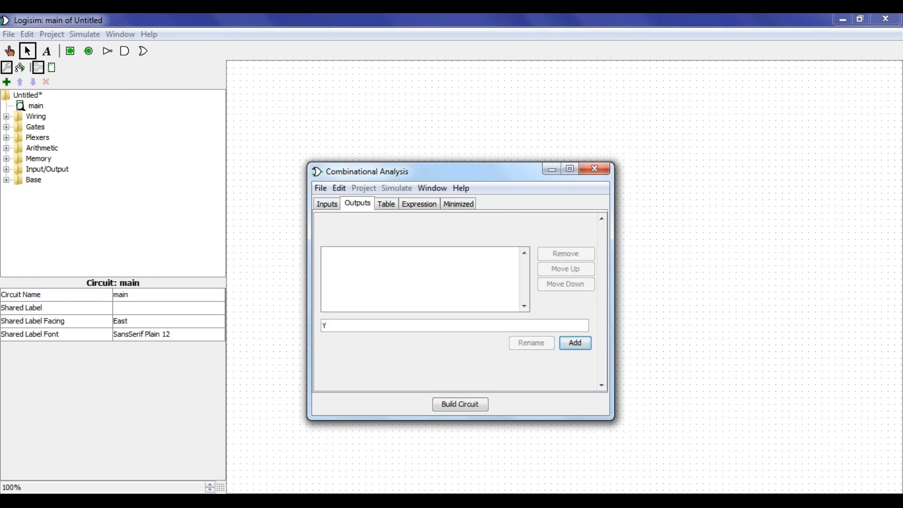
left_click(586, 345)
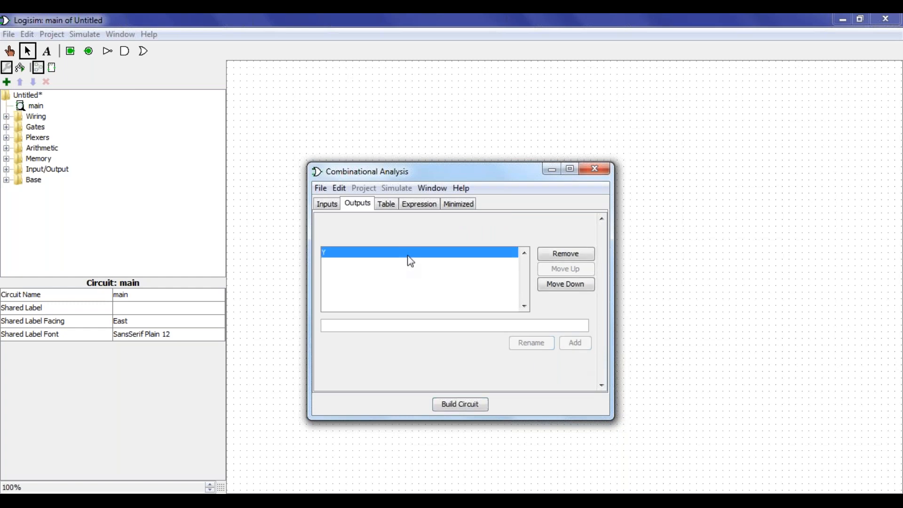
For output Y, enter the expression s1' s0' d0 + s1' s0 d1 + s1 s0' D2 + s1 S0 D3
left_click(421, 207)
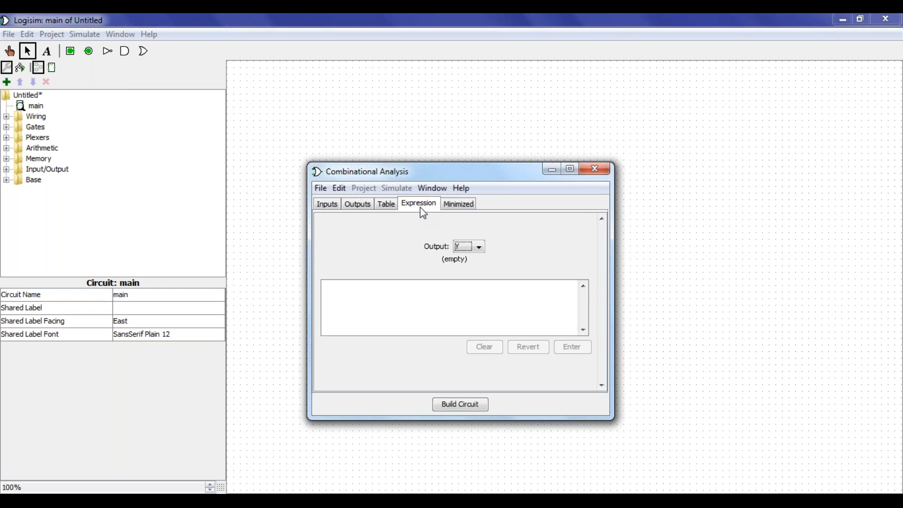
left_click(480, 246)
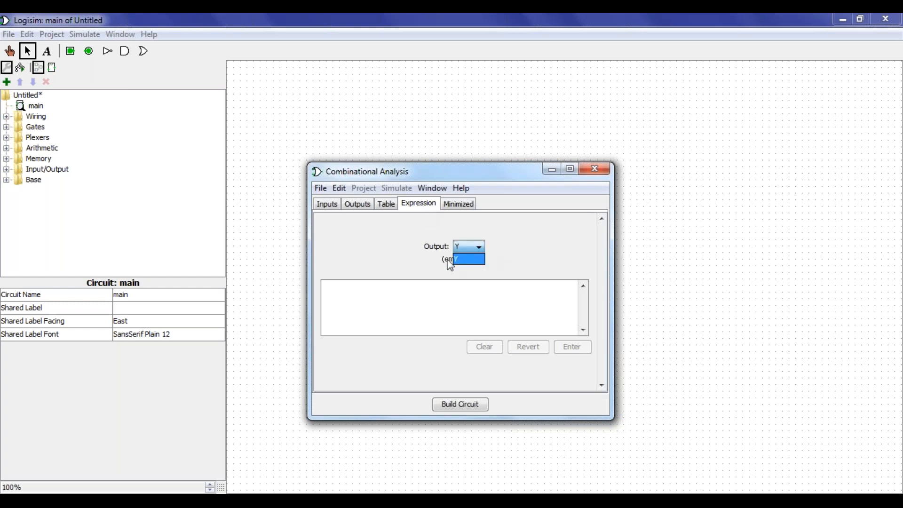
left_click(507, 250)
left_click(481, 247)
left_click(472, 263)
left_click(379, 288)
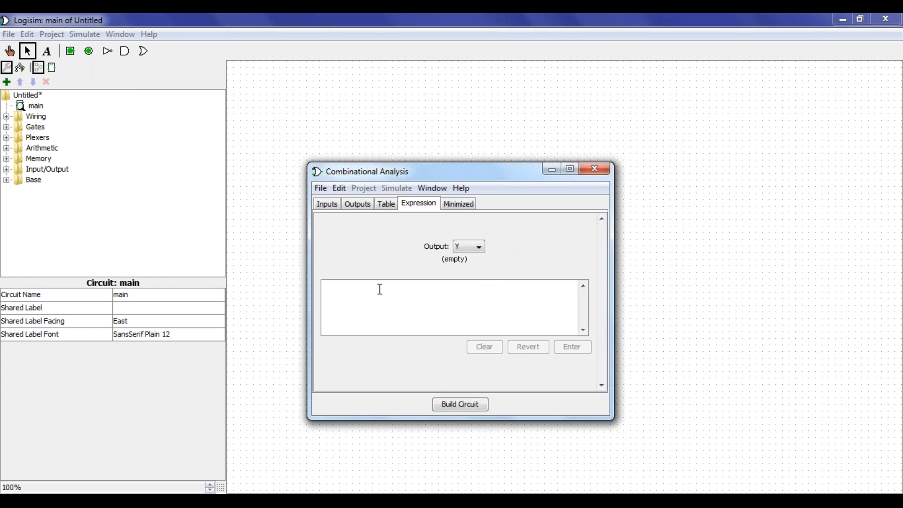
type("s1' s")
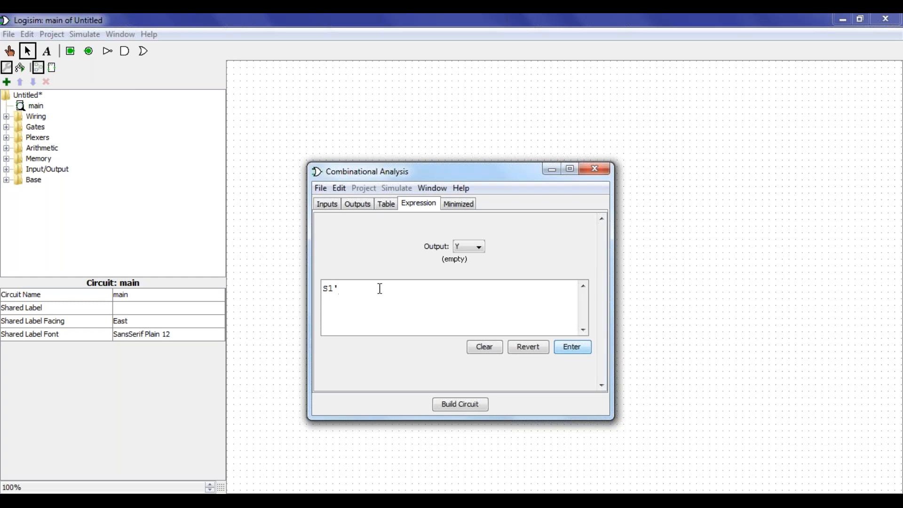
type("0' d0 + s1' s0 d1 + s1 s0' D2 + s1 S0 D3")
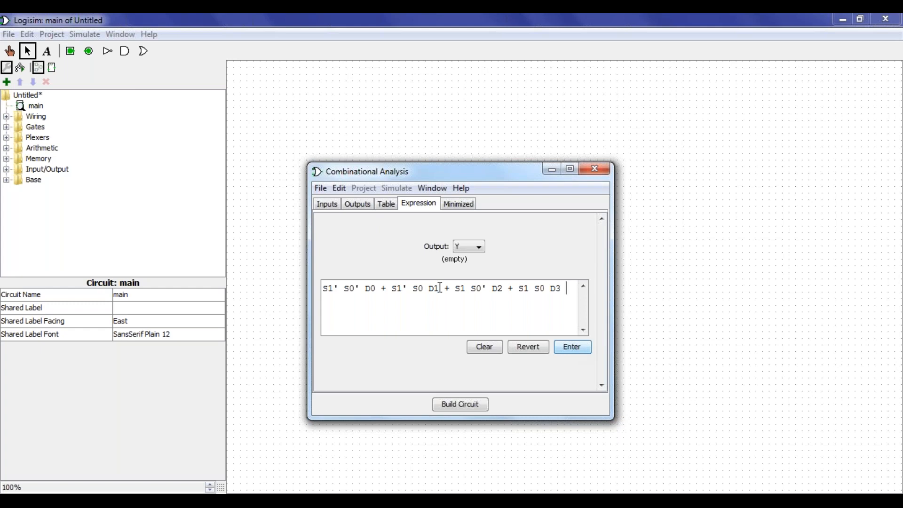
left_click_drag(324, 288, 567, 312)
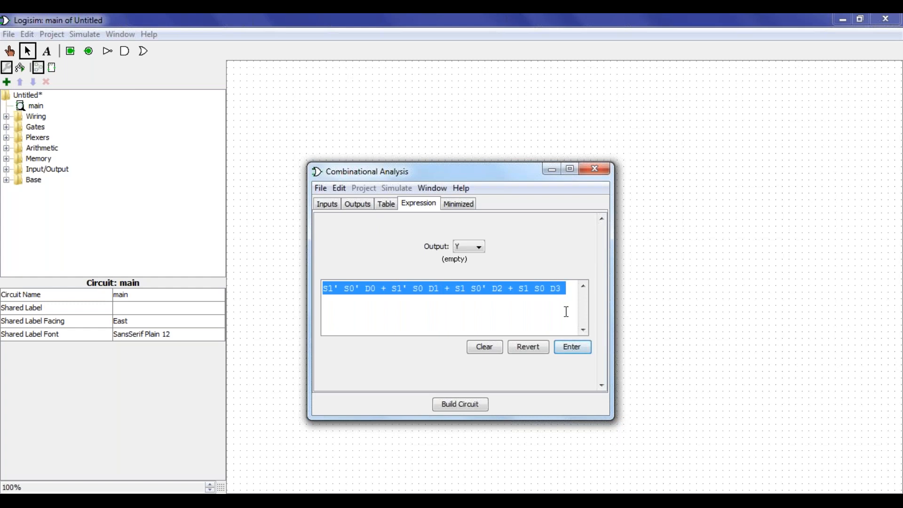
Apply the typed four-term expression to output Y and deselect the text
left_click(579, 348)
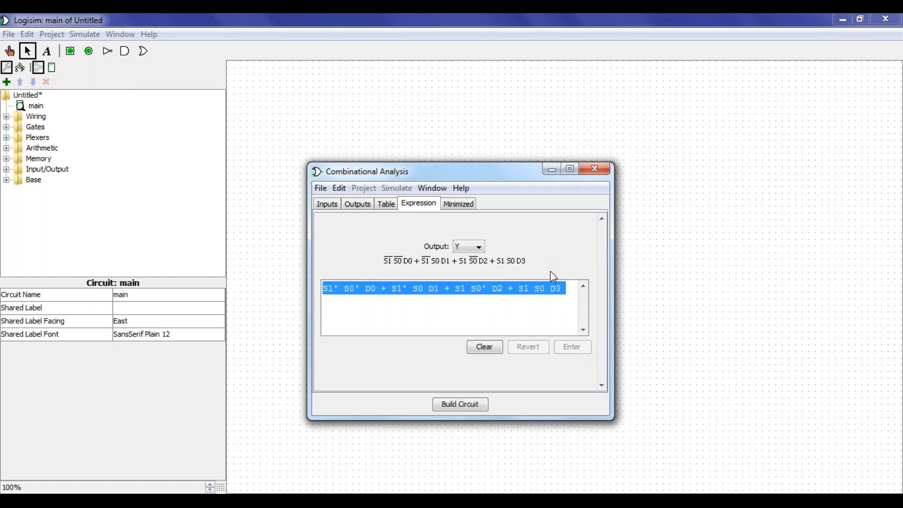
left_click(518, 309)
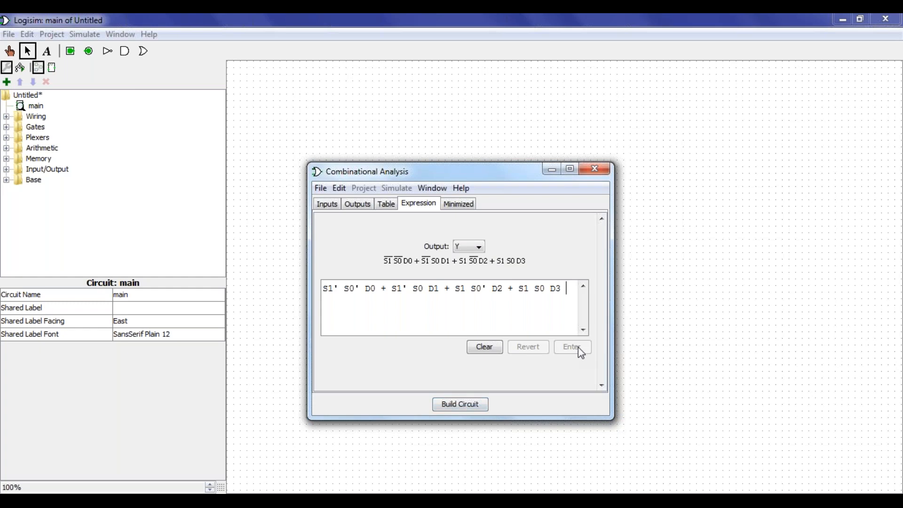
Build the circuit into main, replacing the existing one, and close Combinational Analysis
left_click(469, 409)
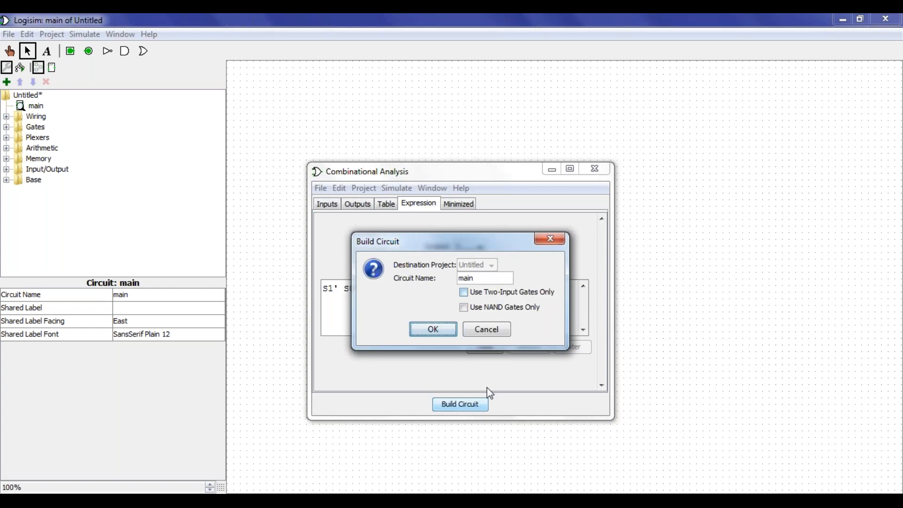
left_click(438, 331)
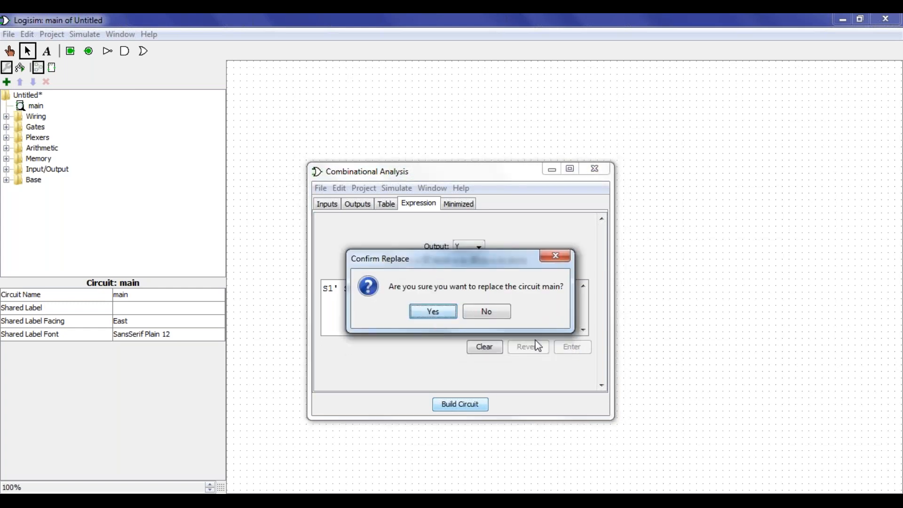
left_click(434, 311)
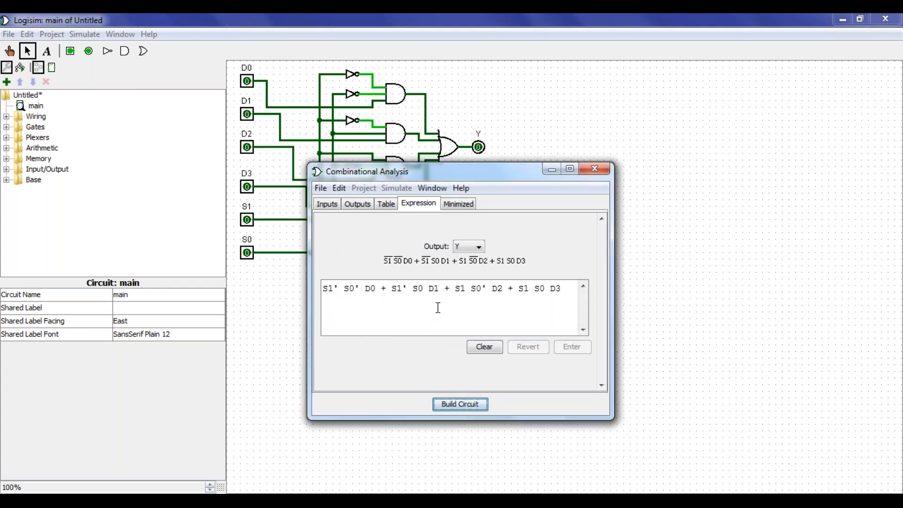
left_click(593, 168)
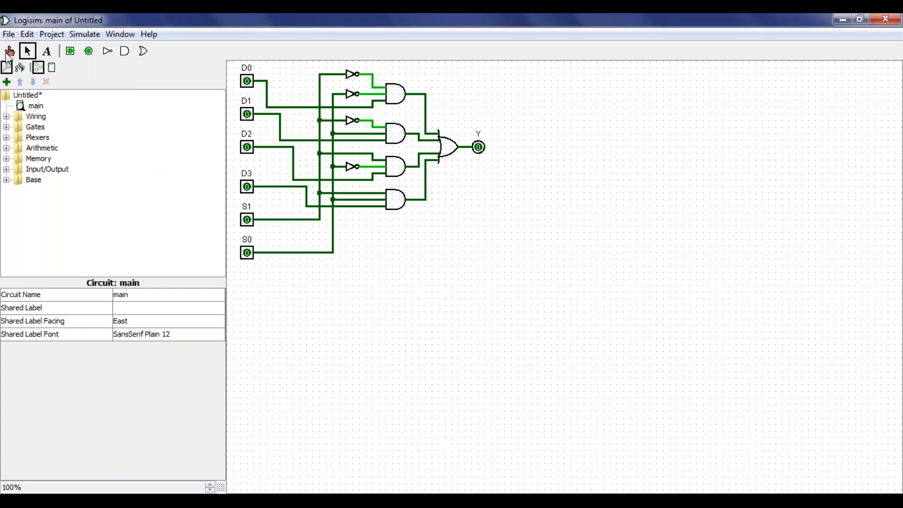
With the Poke tool, pulse D0 and then D1 to 1 and back to 0, then set S0 to 1
left_click(9, 50)
left_click(249, 84)
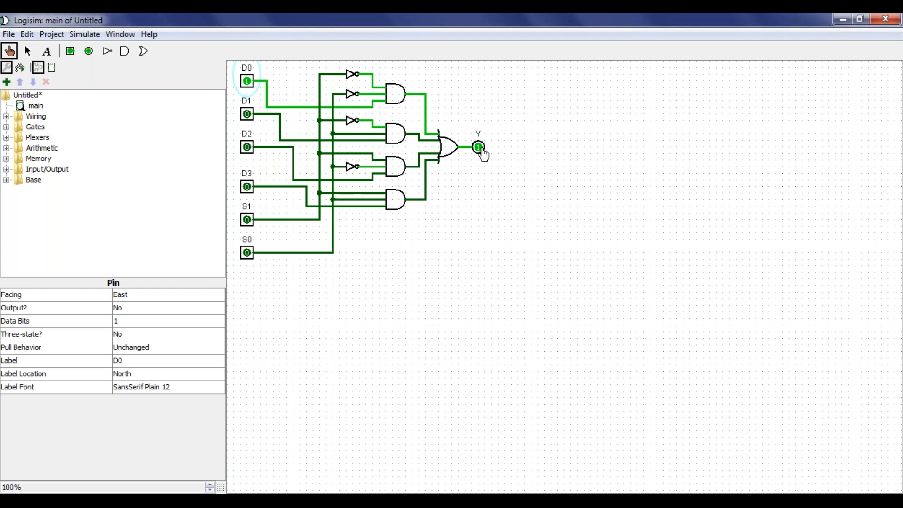
left_click(248, 81)
left_click(248, 114)
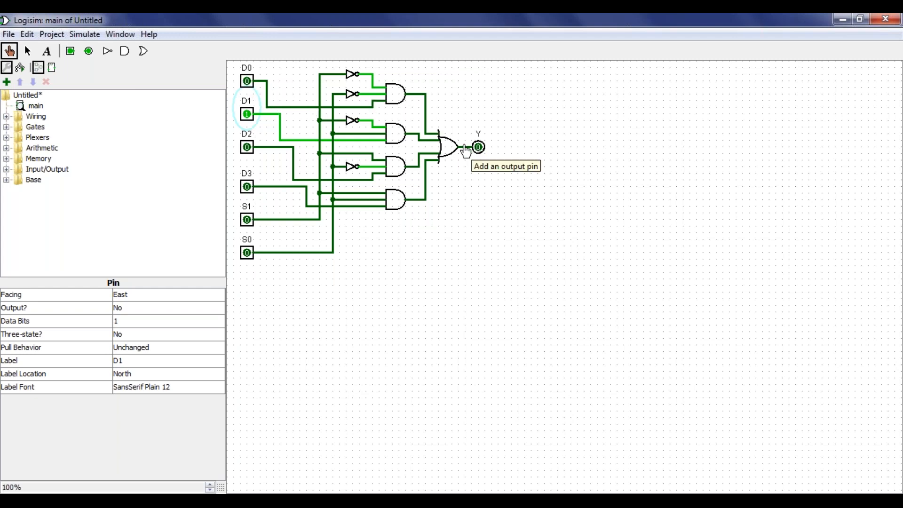
left_click(249, 115)
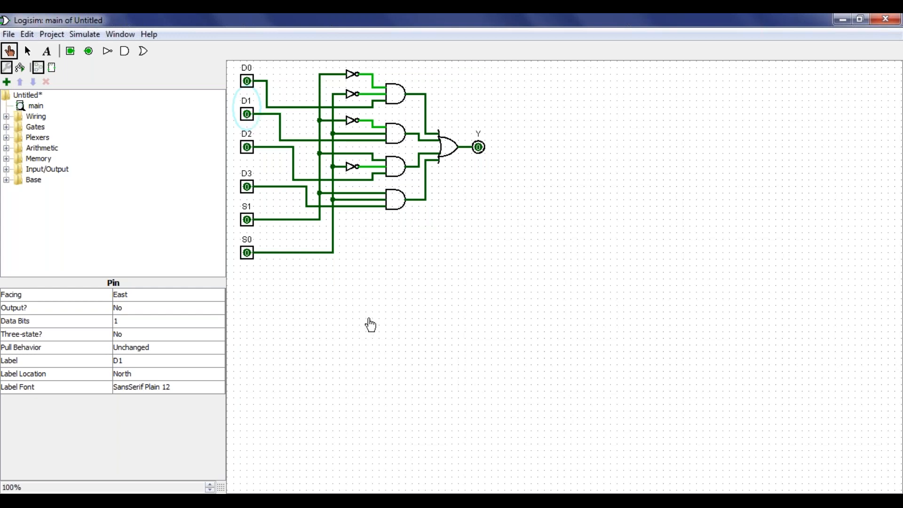
left_click(249, 256)
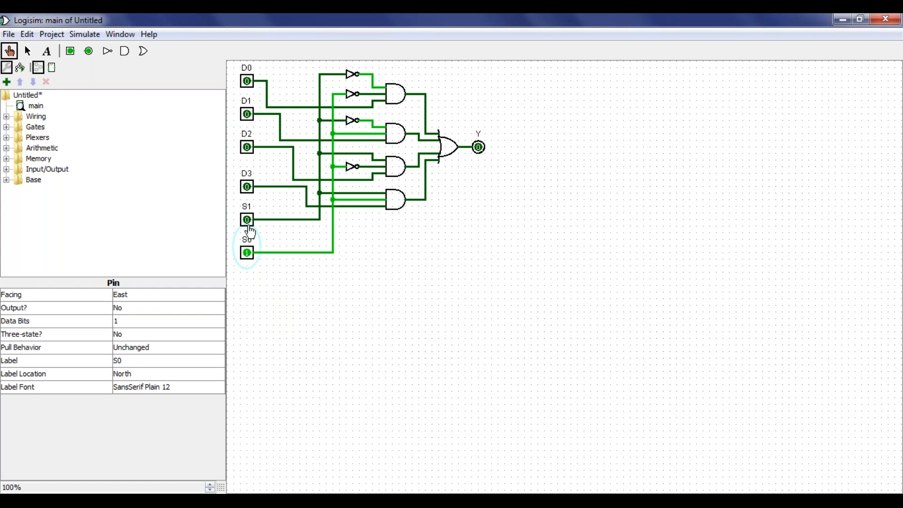
Pulse D1 to 1 and back to 0, then set S1 to 1 and S0 to 0
left_click(249, 118)
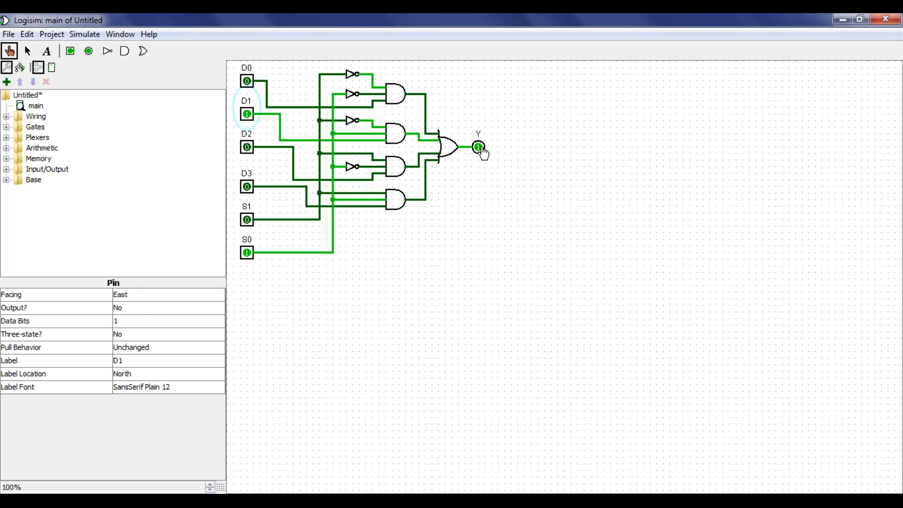
left_click(248, 116)
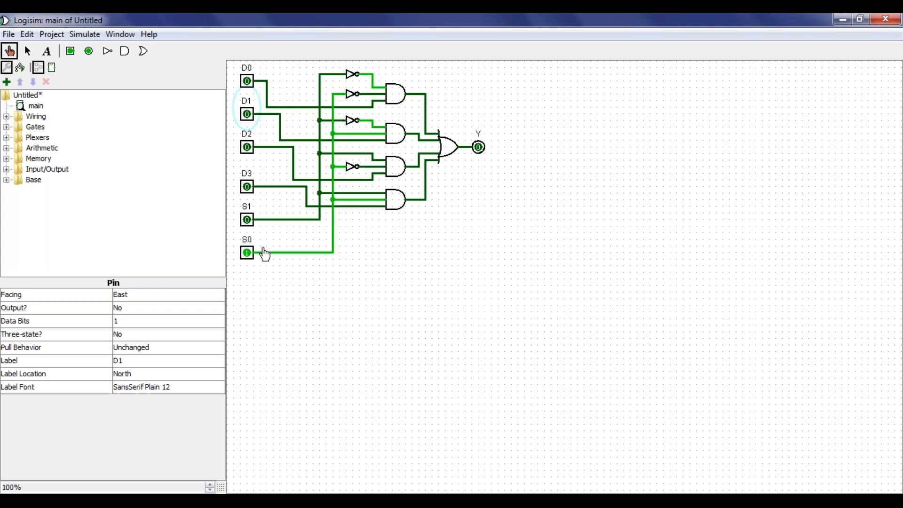
left_click(249, 221)
left_click(249, 255)
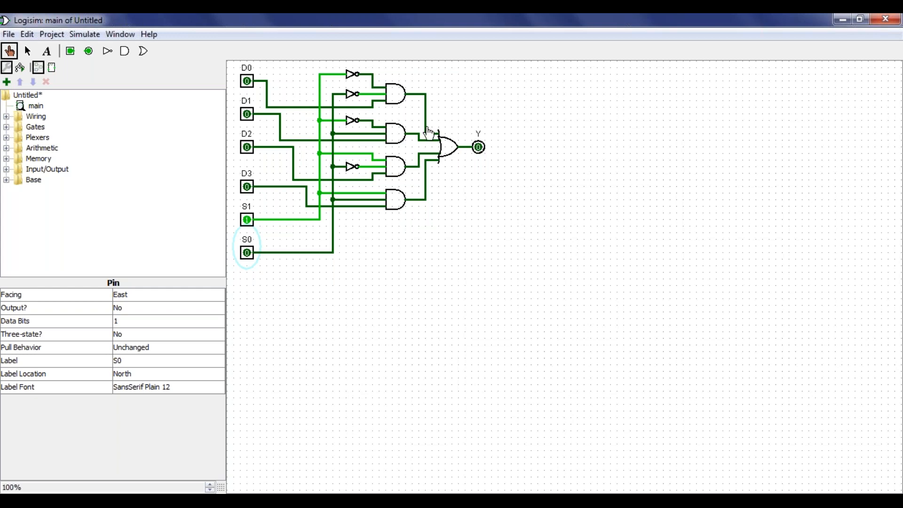
Pulse D2 to 1 and back to 0, then set S0 to 1 and D3 to 1
left_click(248, 149)
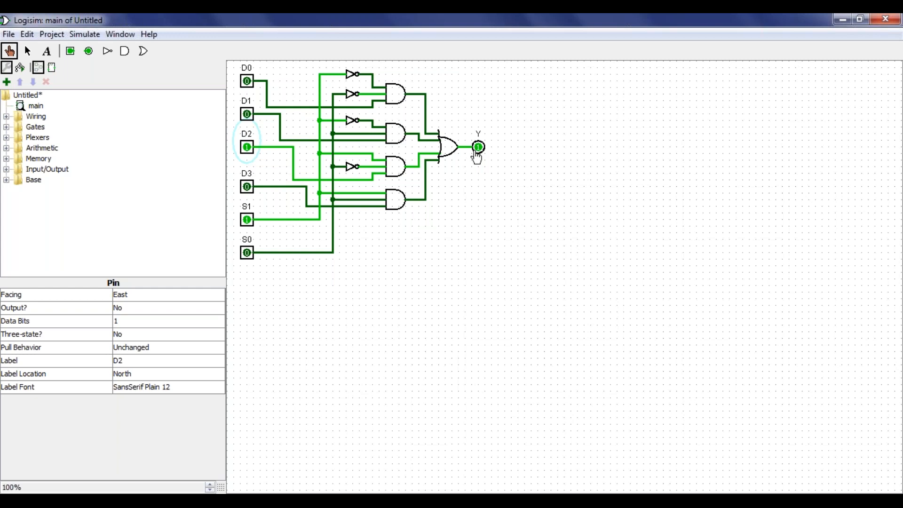
left_click(248, 150)
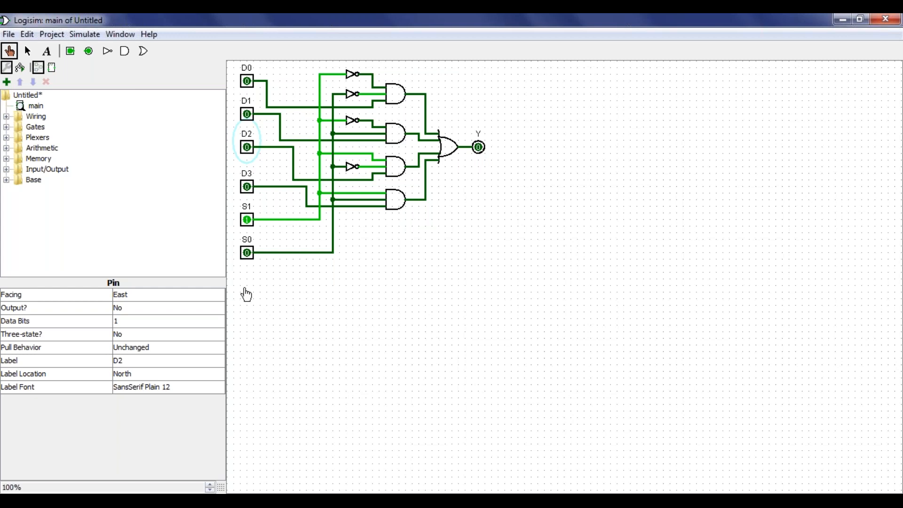
left_click(248, 253)
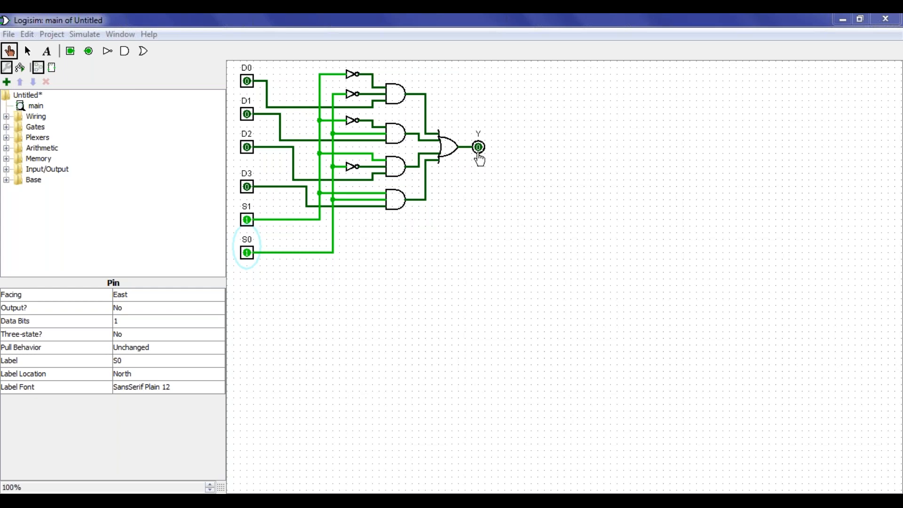
left_click(248, 189)
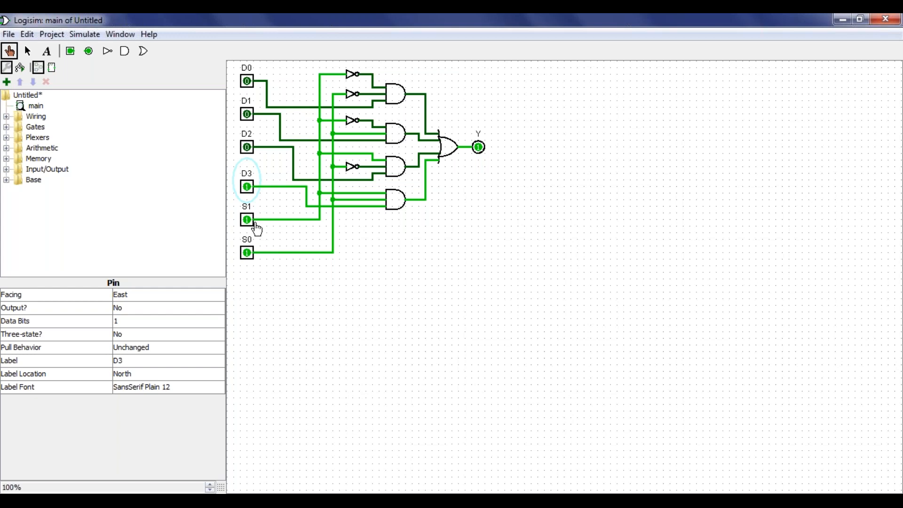
Set S0, S1 and D3 back to 0 and raise D0 to 1
left_click(247, 254)
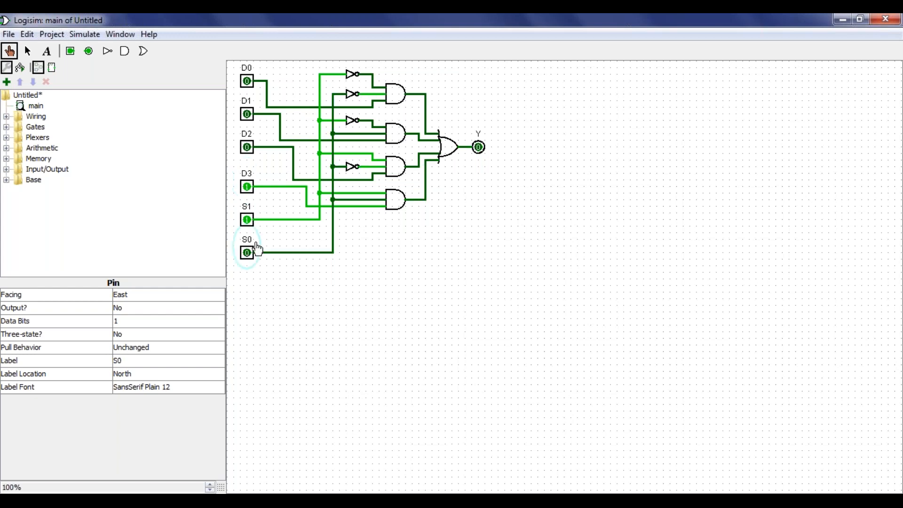
left_click(247, 221)
left_click(247, 187)
left_click(248, 82)
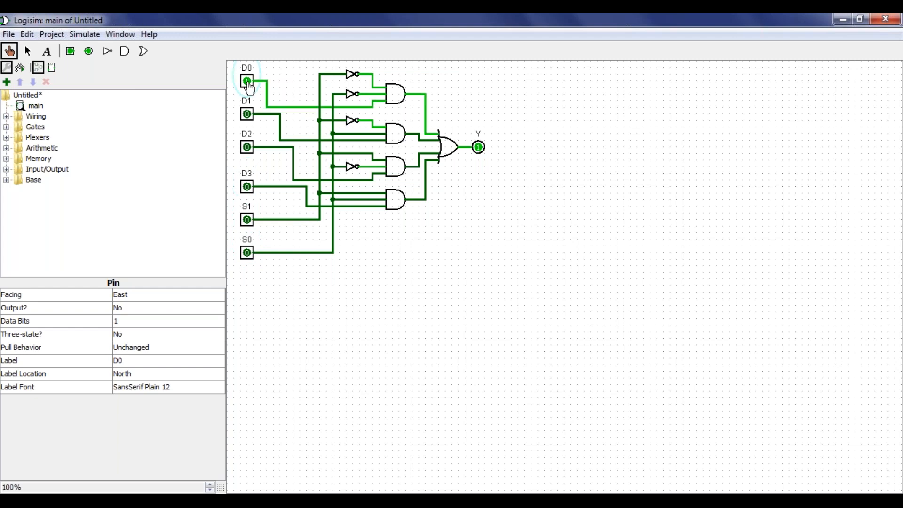